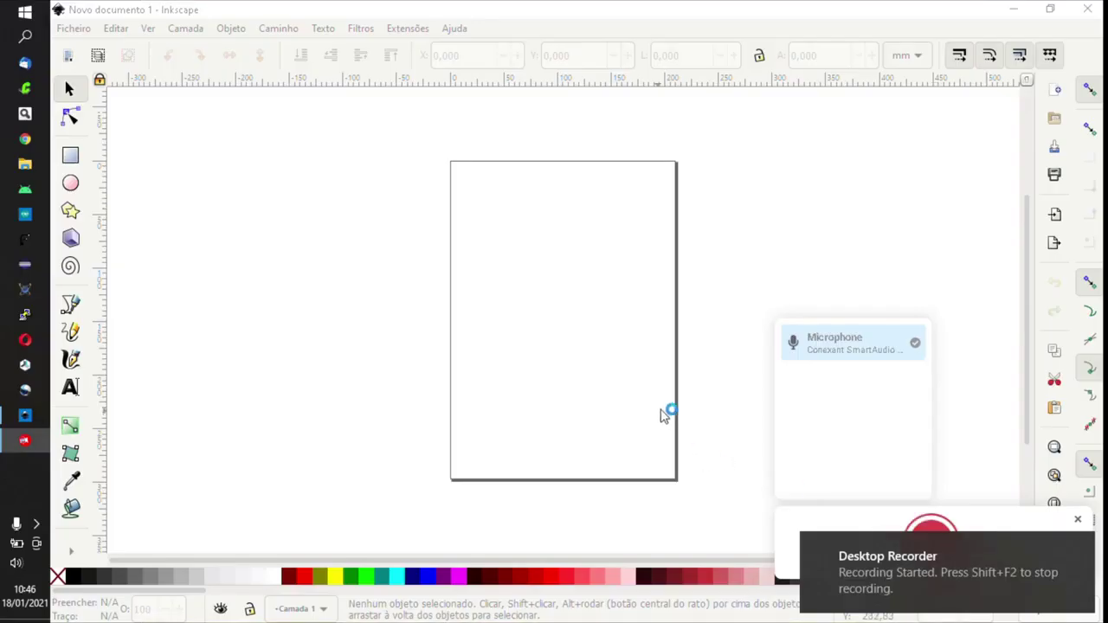
Step: Pick diy 7 seg.png from the Desktop for import into the document
left_click(69, 29)
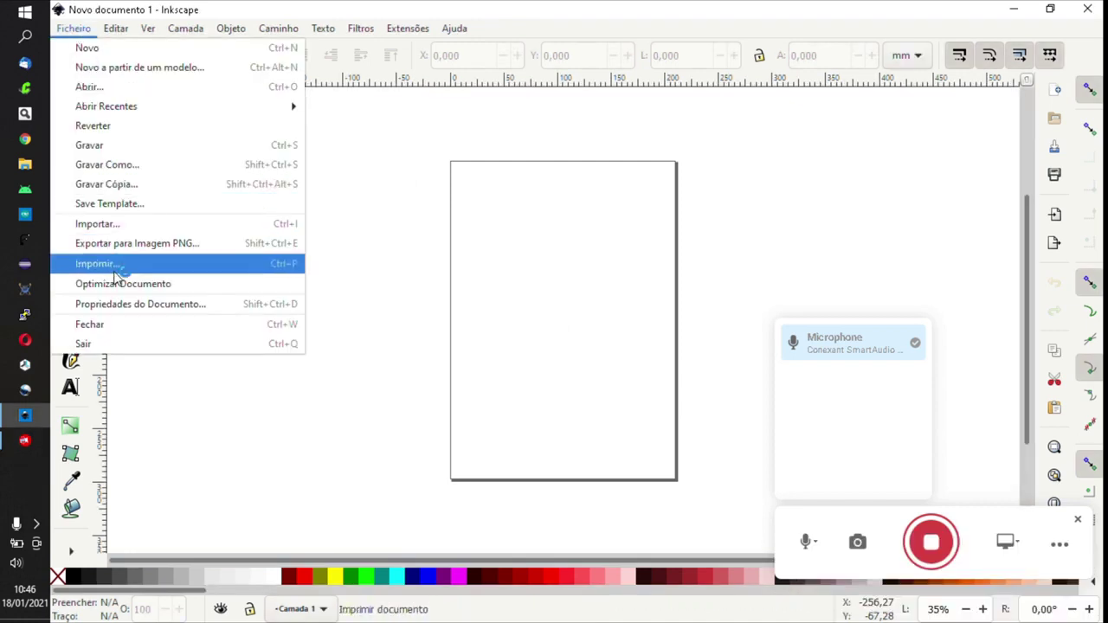
left_click(114, 225)
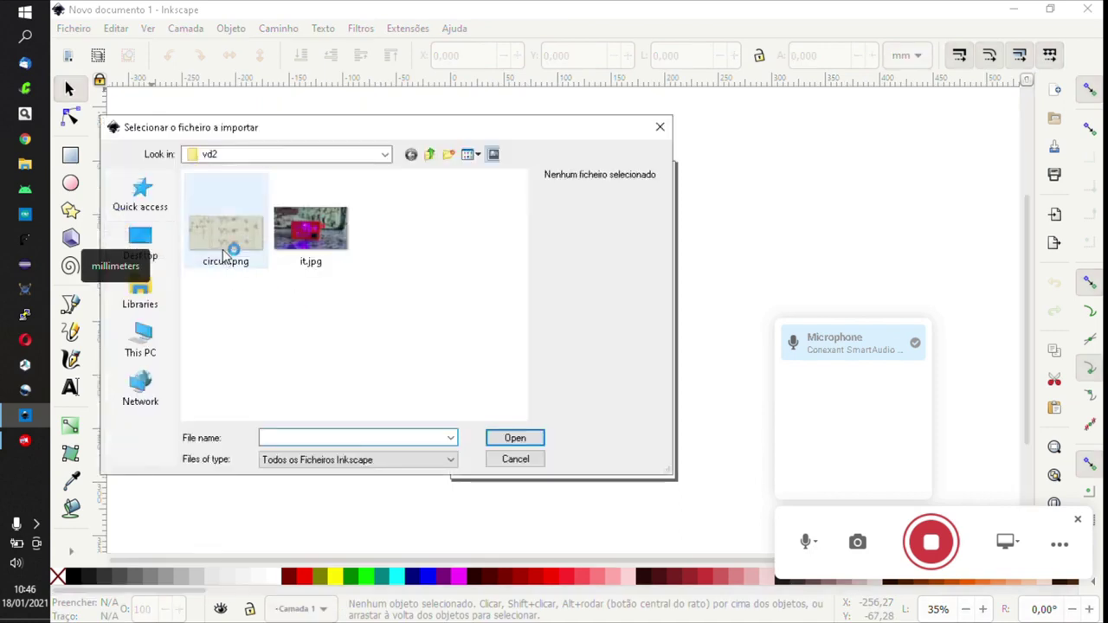
left_click(141, 245)
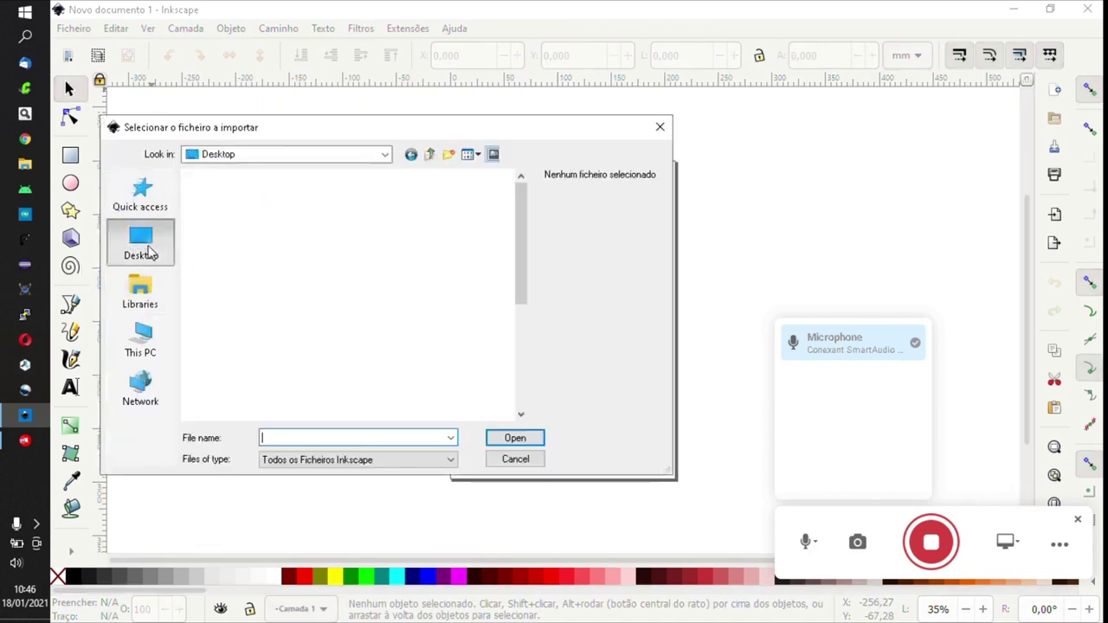
scroll(262, 303, "down", 10)
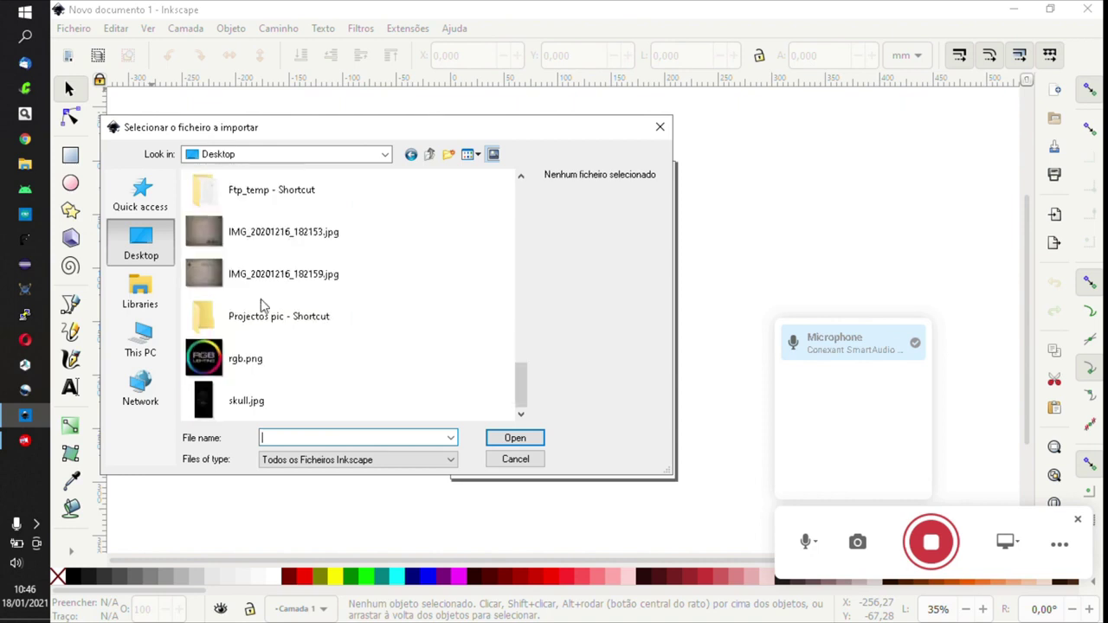
left_click(252, 257)
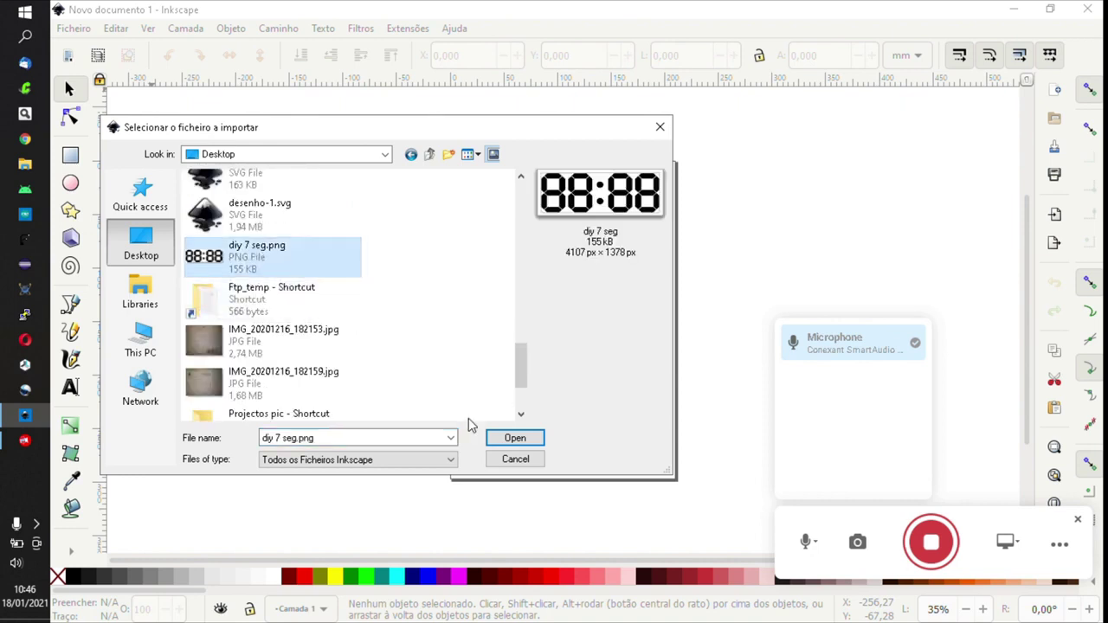
left_click(512, 438)
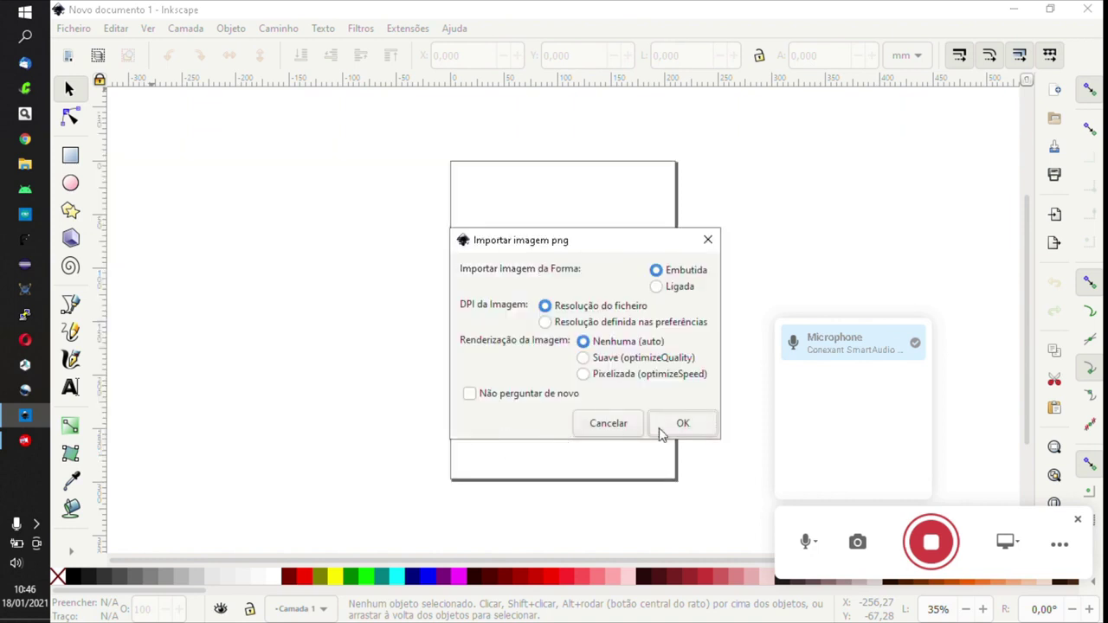
Step: Import the 88:88 image as embedded and scale it down to about 172 mm wide
left_click(661, 430)
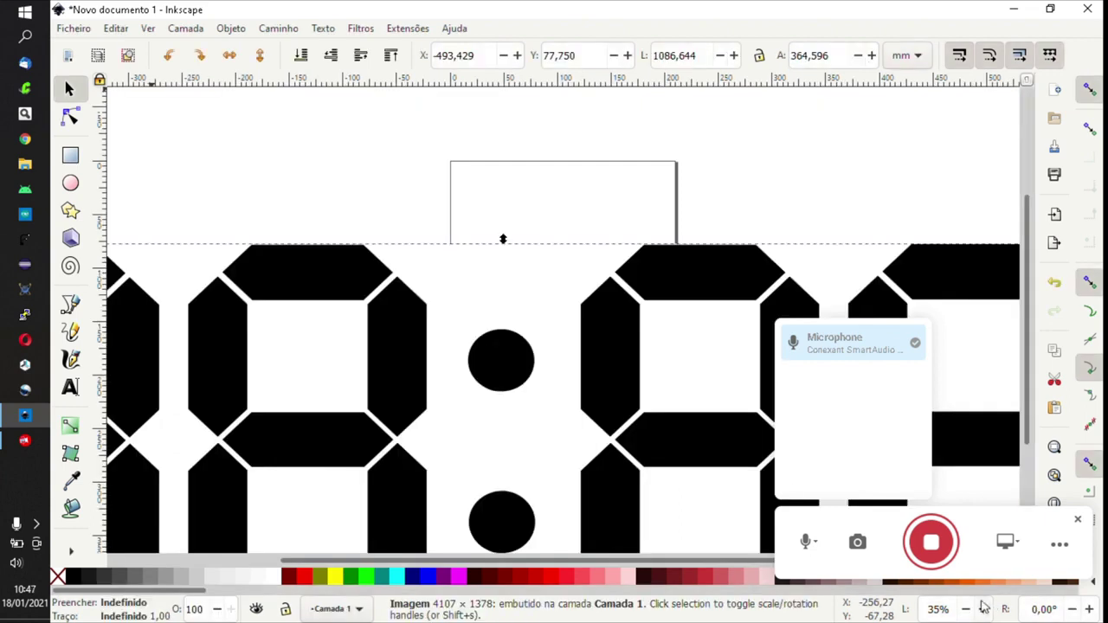
scroll(983, 603, "down", 3)
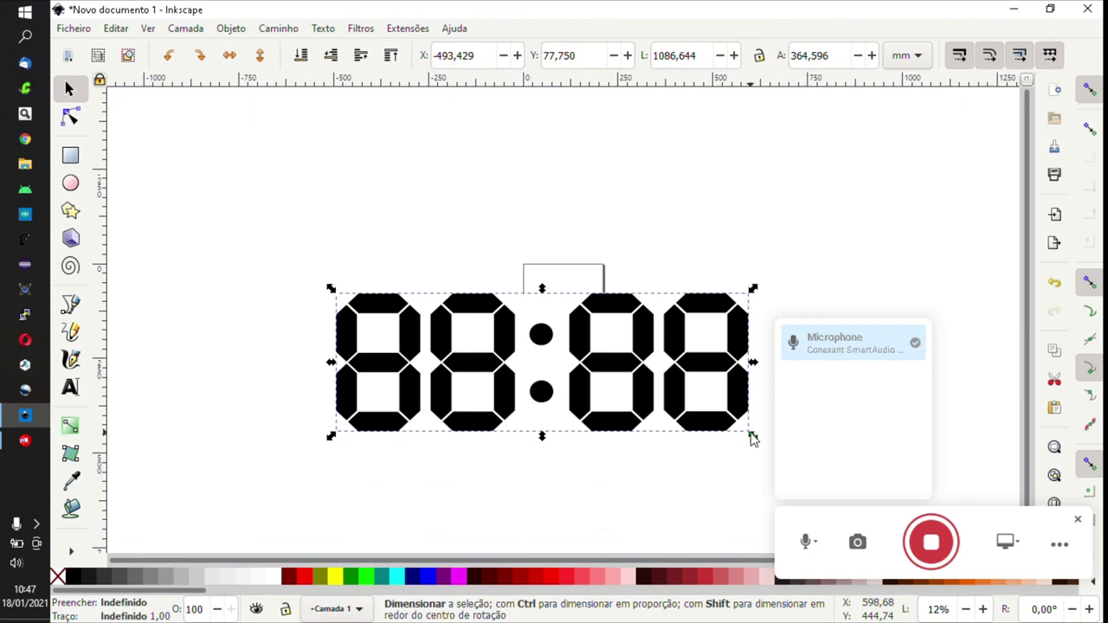
left_click_drag(748, 438, 581, 364)
scroll(584, 366, "up", 3)
scroll(606, 412, "down", 2)
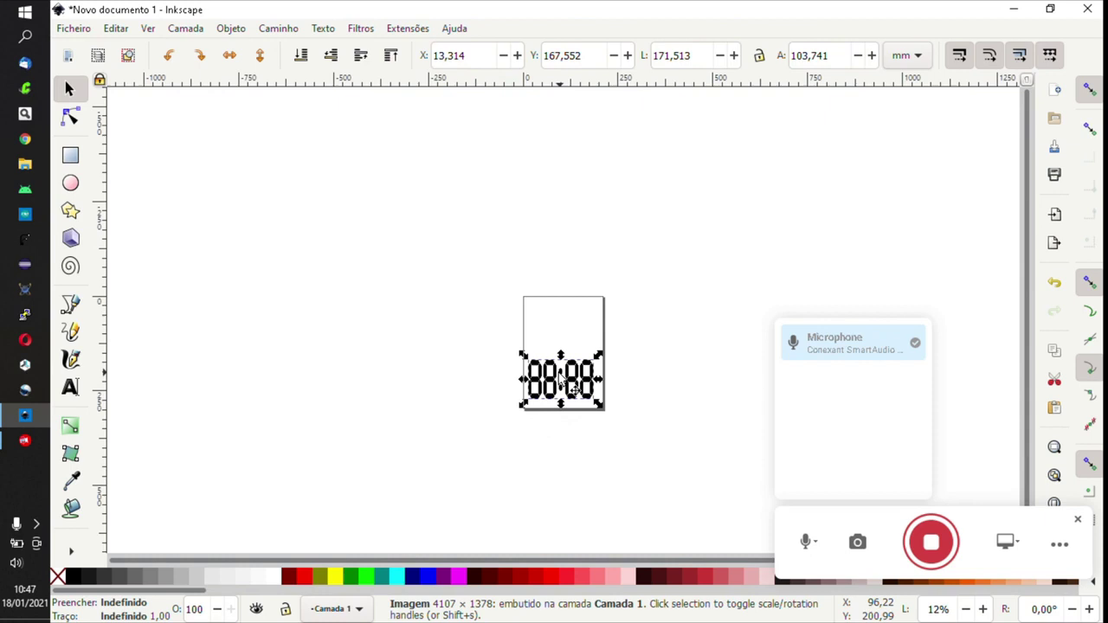
Step: Zoom in and move the 88:88 image to the bottom of the page
key("plus")
key("plus")
key("plus")
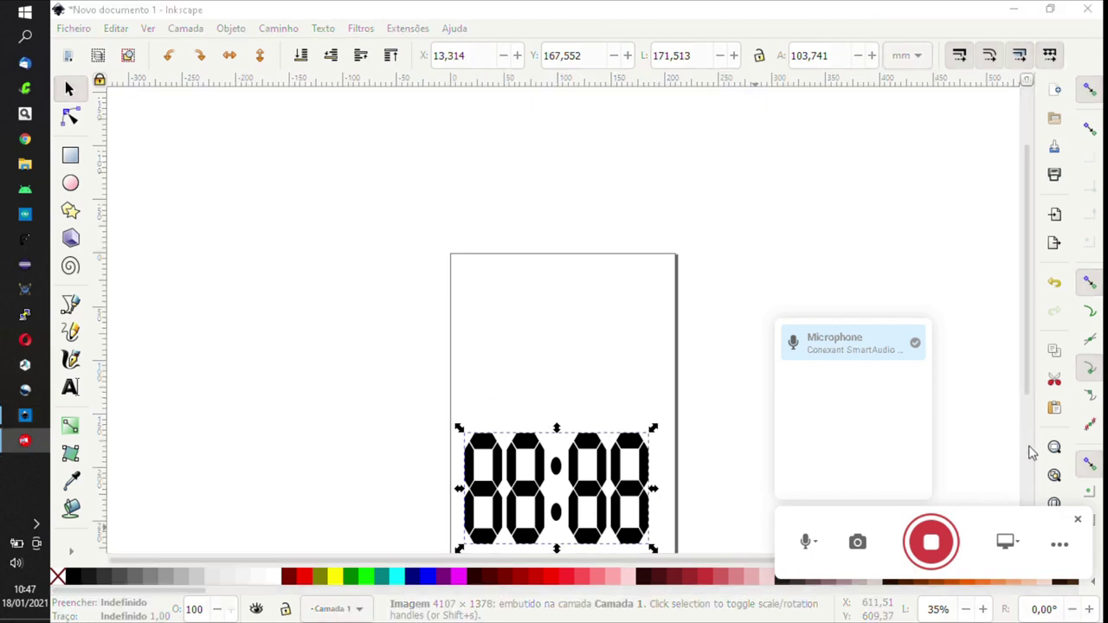
scroll(617, 510, "down", 3)
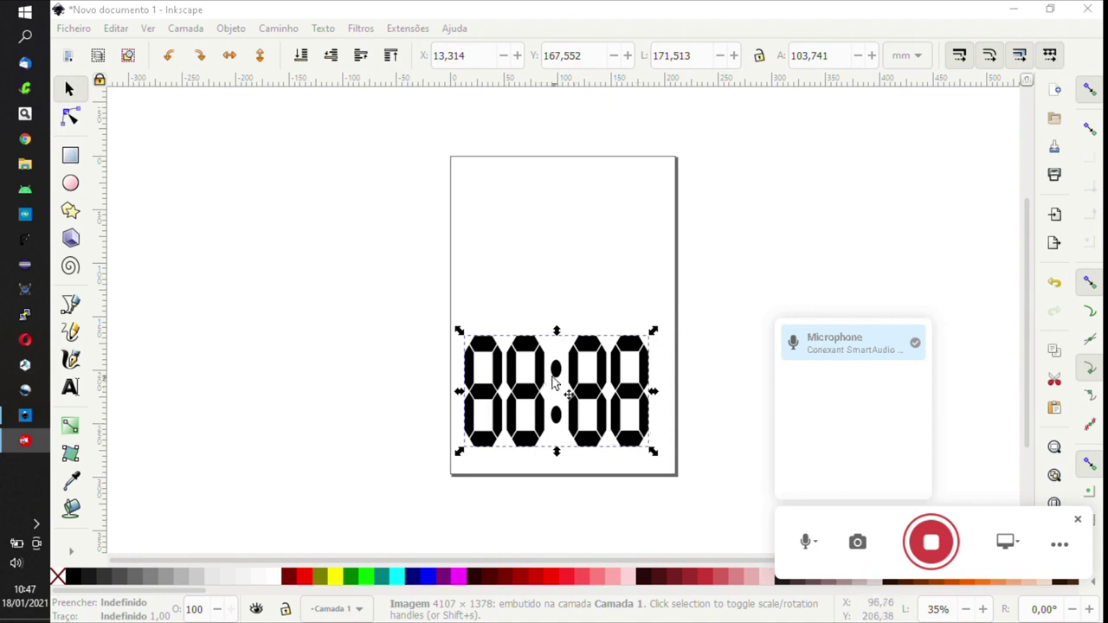
left_click_drag(543, 389, 533, 406)
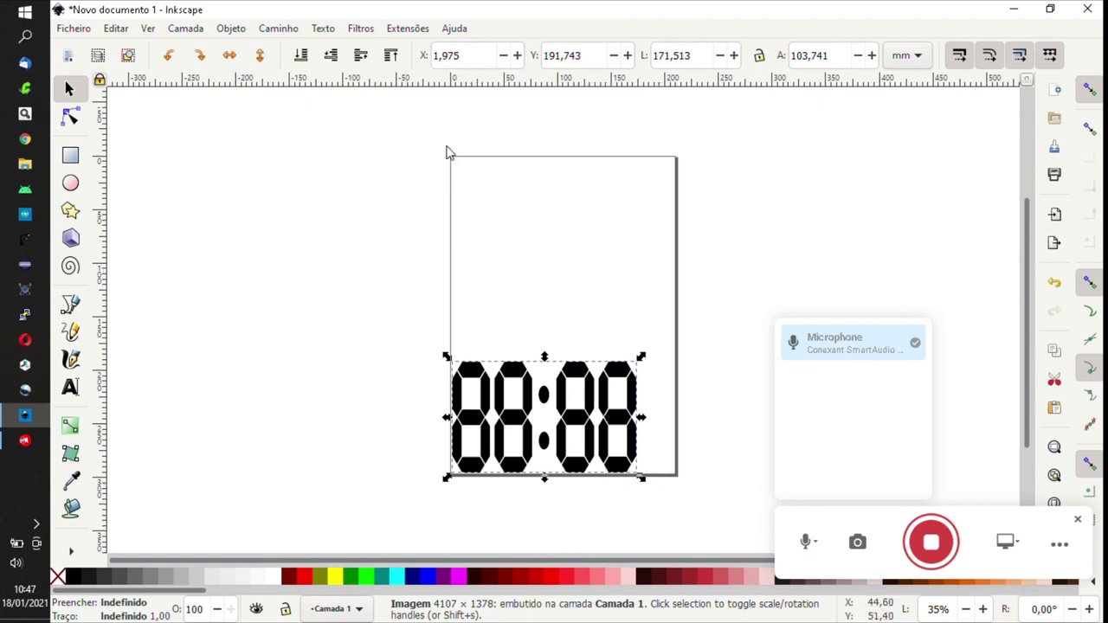
Step: Trace the bitmap with brightness cutoff 0.450 and drag the vector digits up off the original
left_click(275, 29)
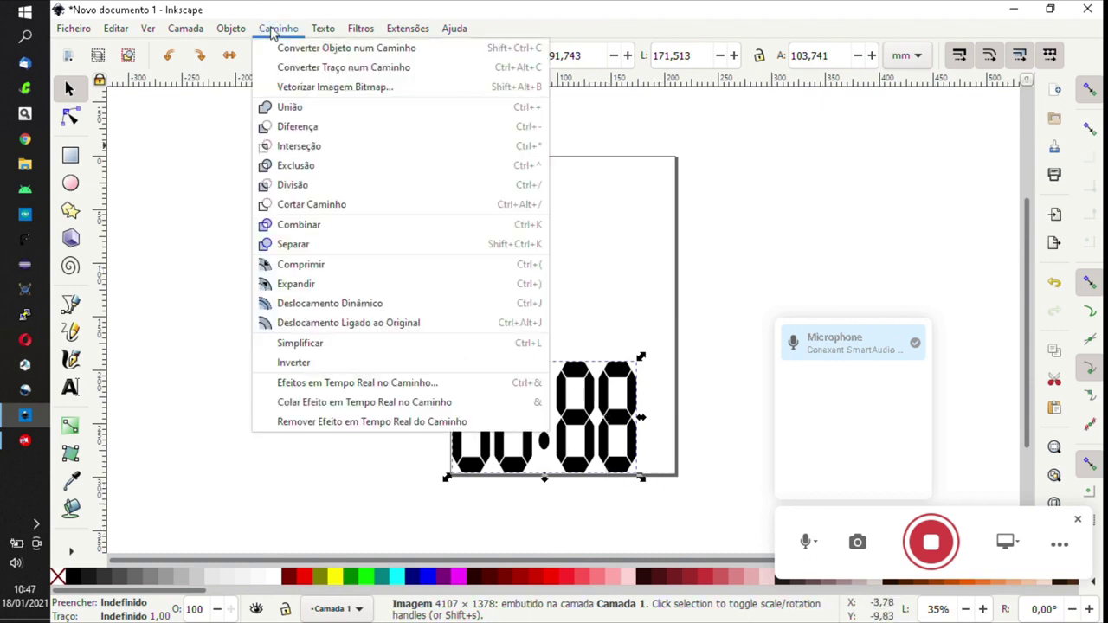
left_click(313, 88)
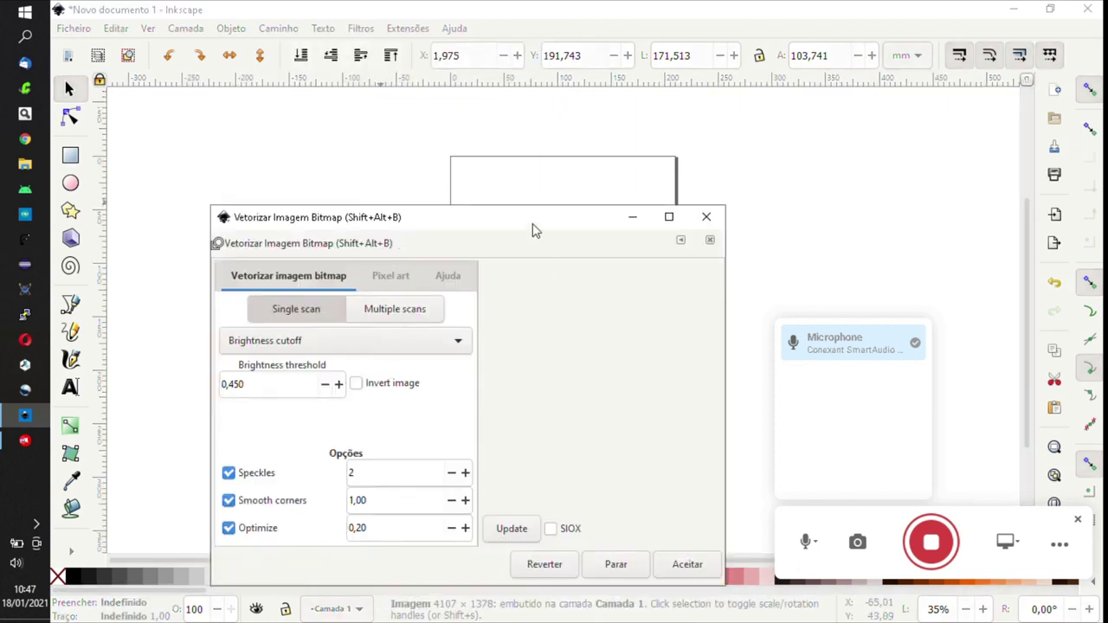
left_click_drag(534, 231, 703, 156)
left_click(684, 454)
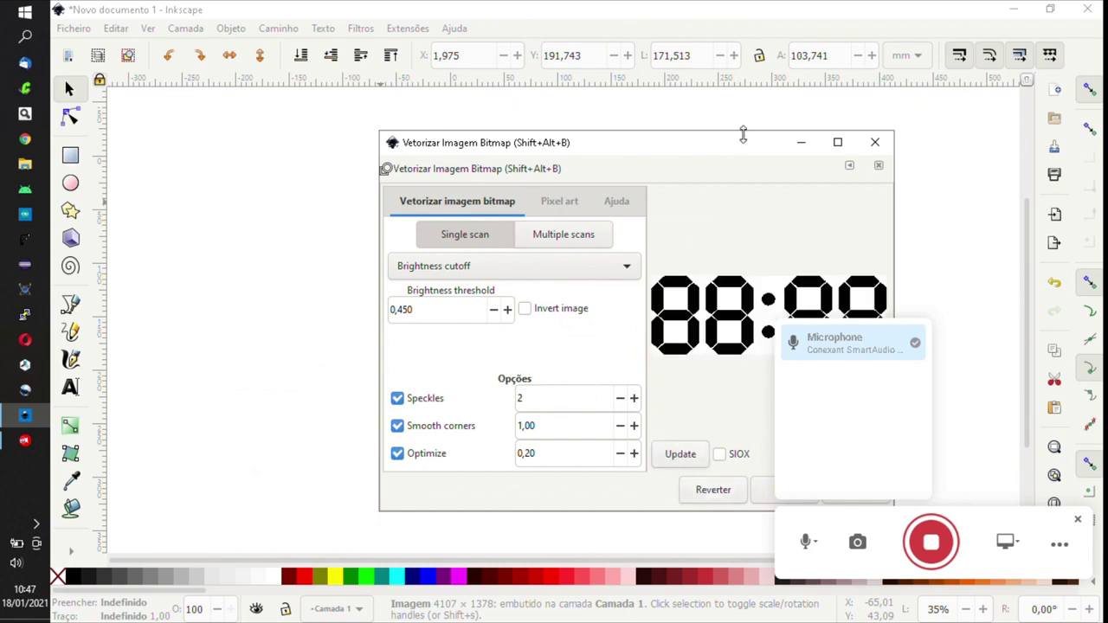
left_click_drag(744, 143, 549, 118)
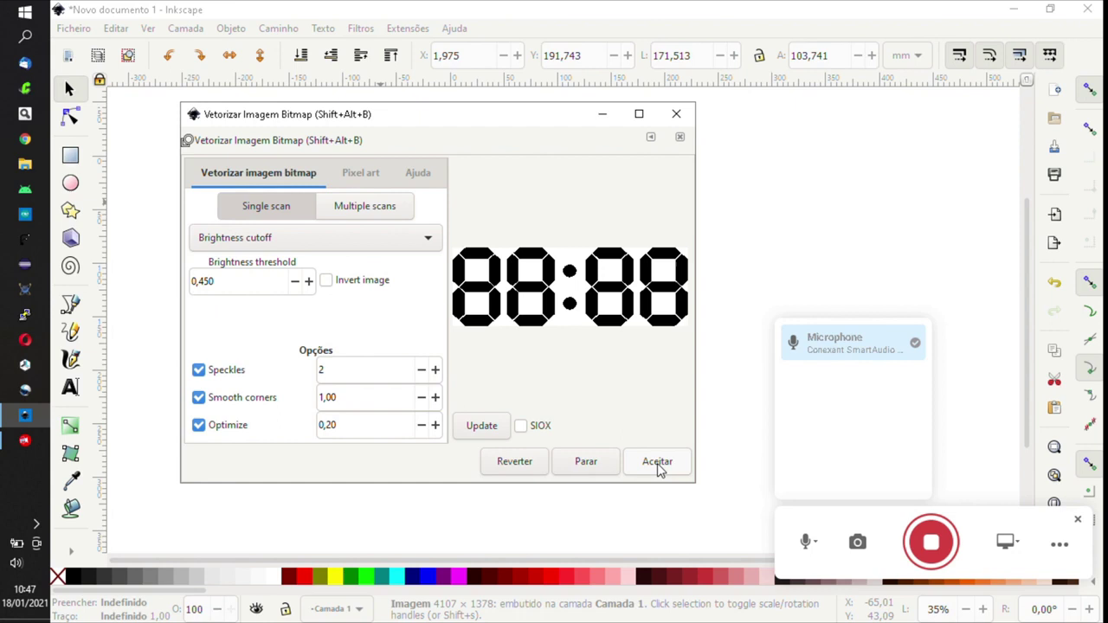
left_click(660, 465)
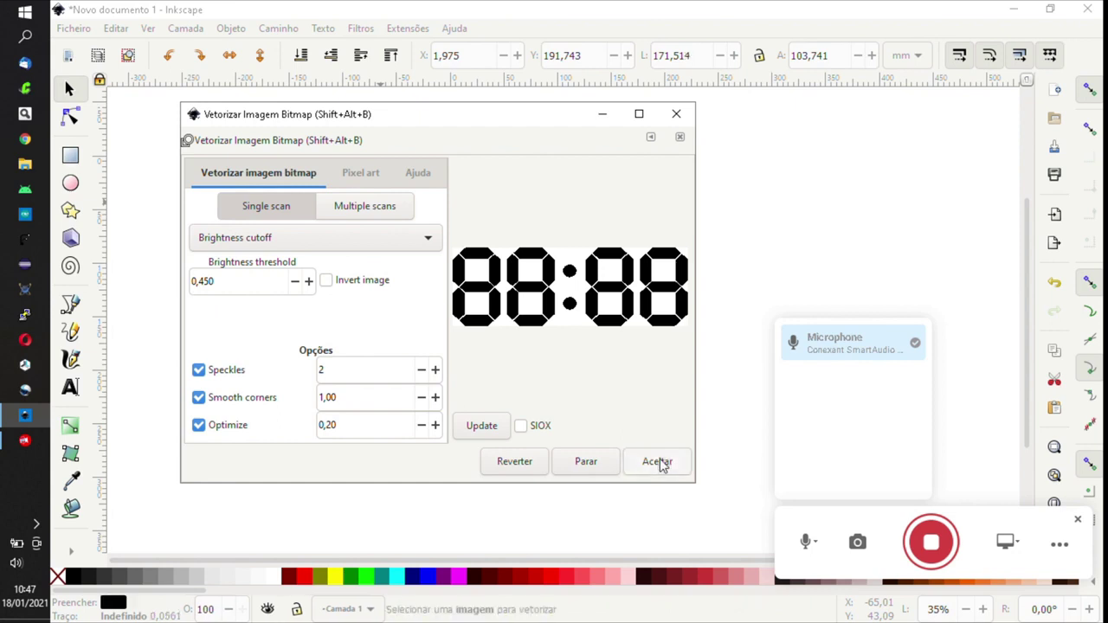
left_click(676, 114)
mouse_move(541, 403)
left_mouse_down()
mouse_move(555, 260)
mouse_move(378, 214)
left_mouse_up()
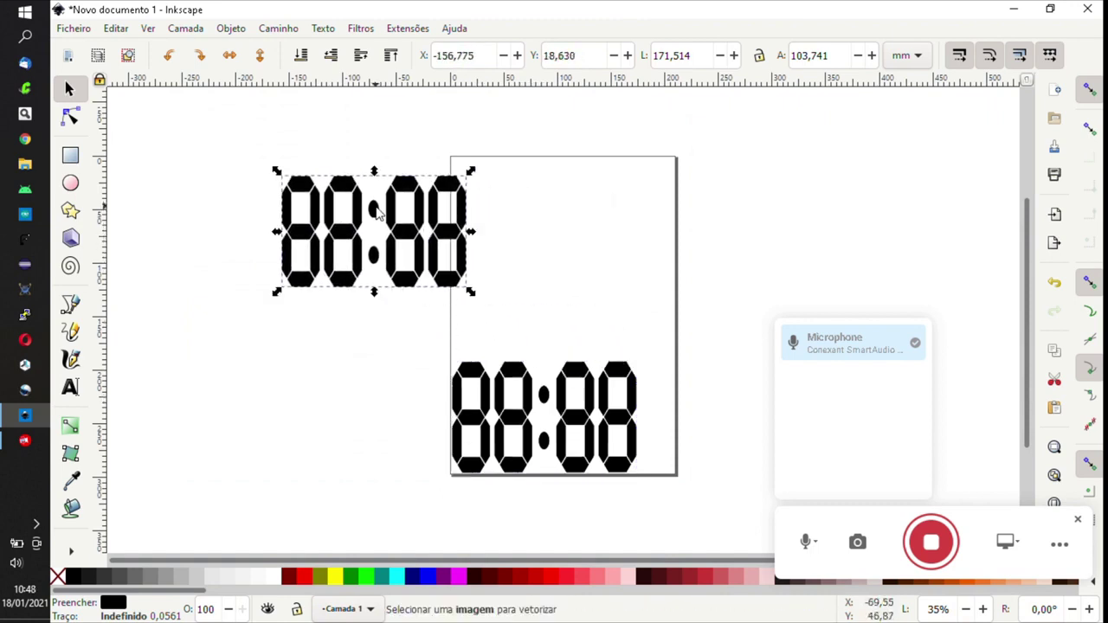
Step: Delete the original 88:88 bitmap and move the traced path to the page bottom
left_click(563, 405)
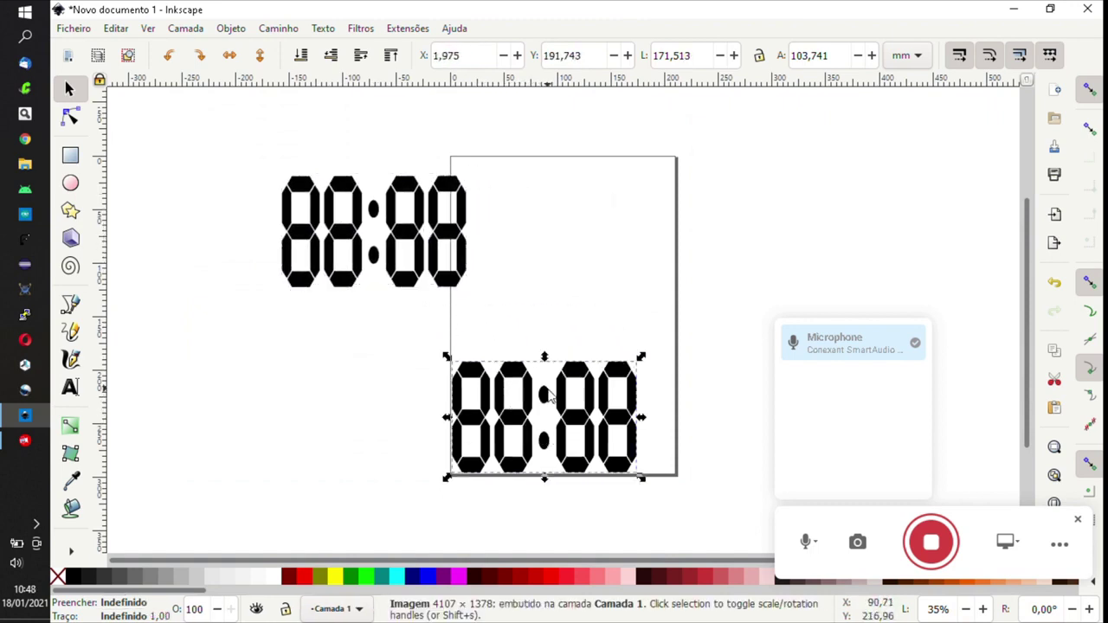
right_click(545, 392)
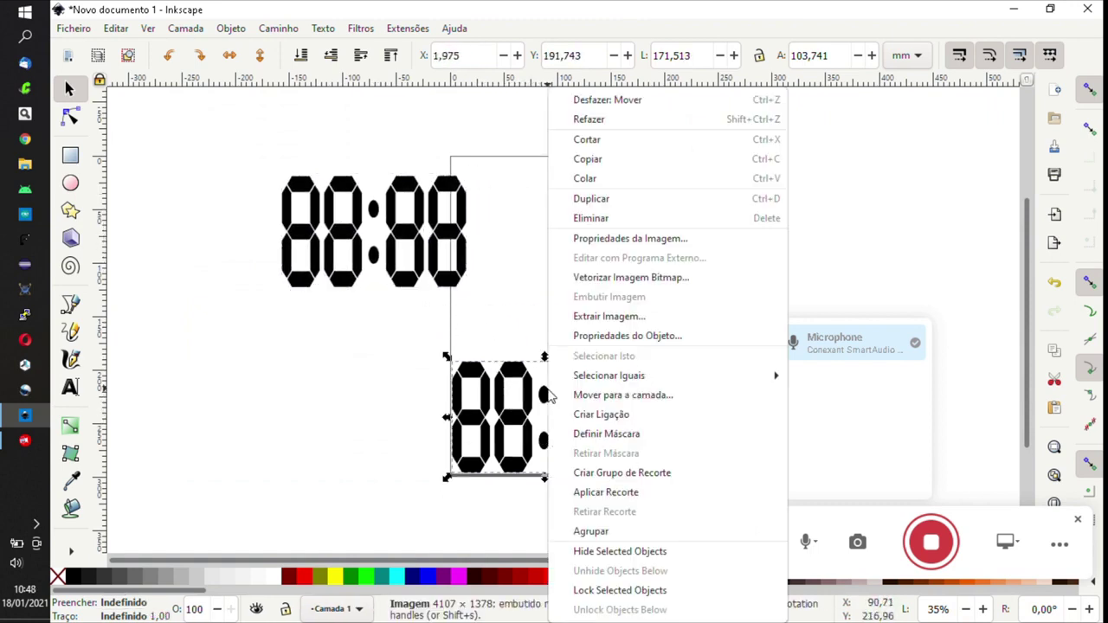
left_click(588, 217)
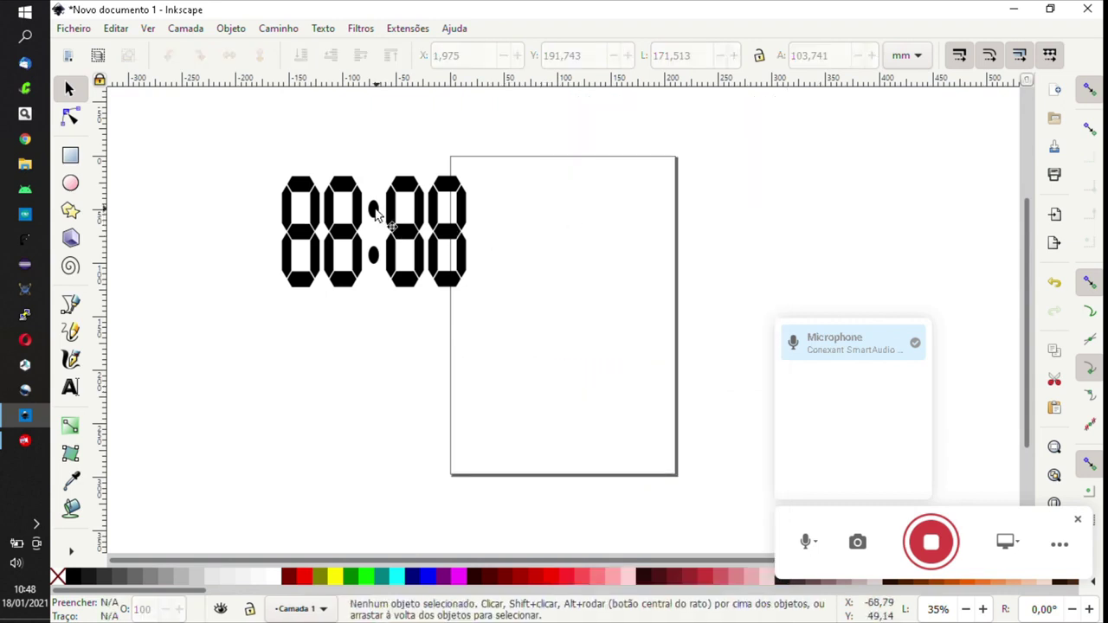
left_click_drag(381, 222, 552, 403)
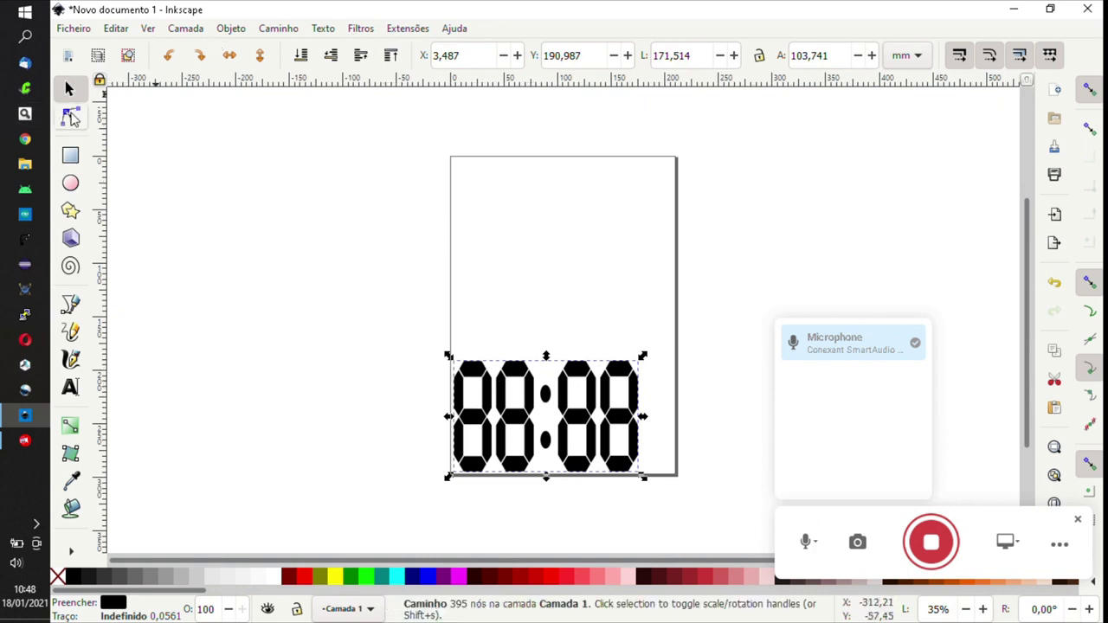
Step: Apply Object to Path to the 88:88 digits and show their nodes with the Node tool
left_click(72, 119)
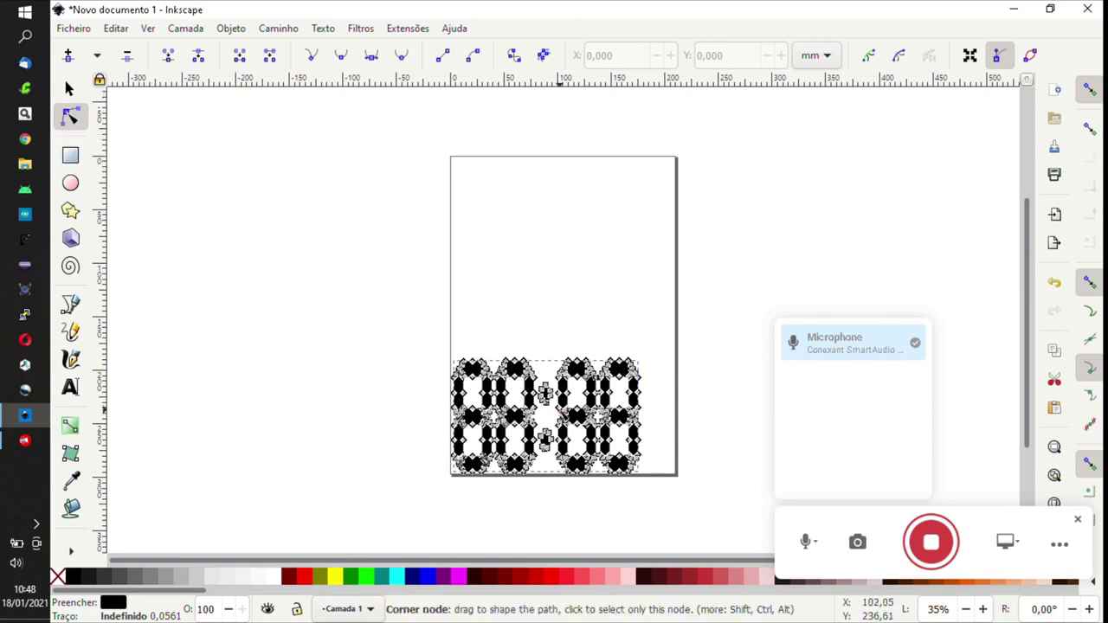
left_click(278, 29)
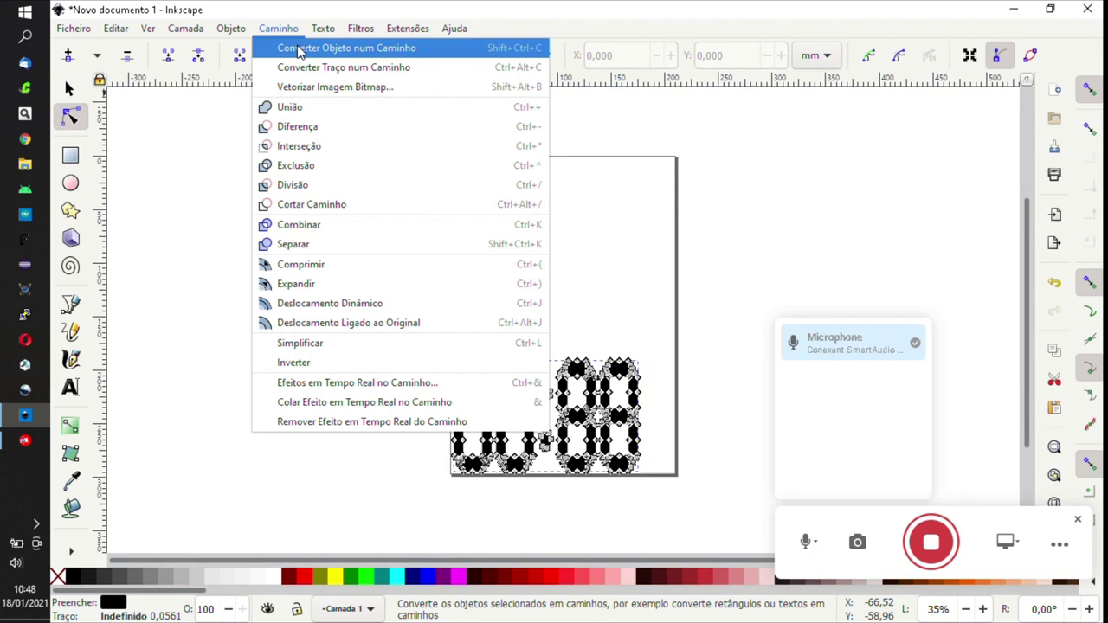
left_click(298, 50)
left_click(70, 88)
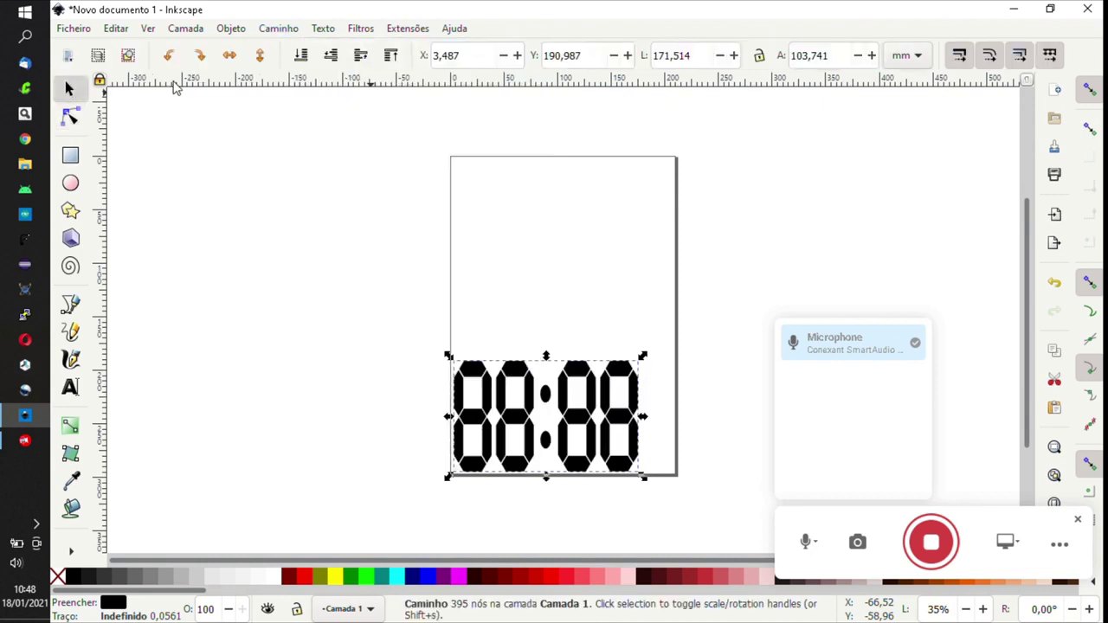
left_click(276, 30)
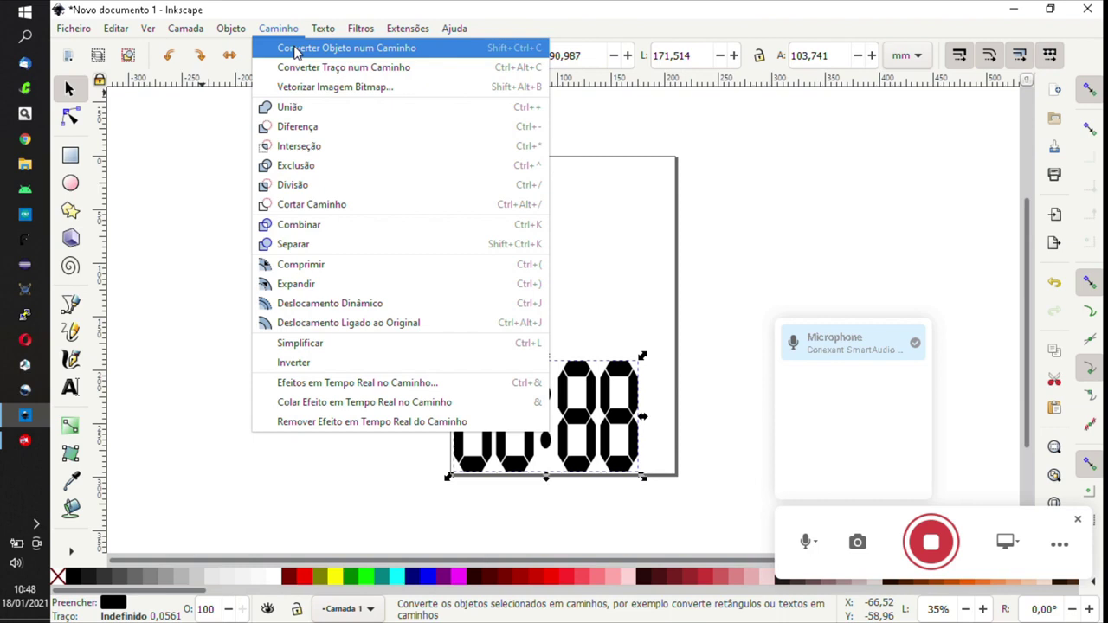
left_click(294, 50)
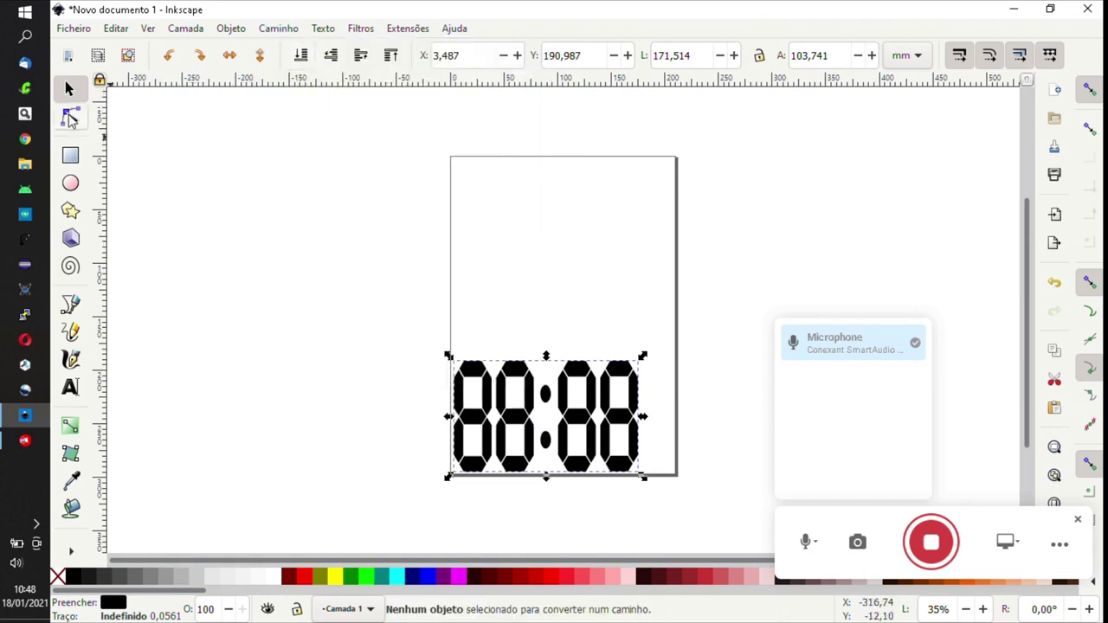
left_click(70, 118)
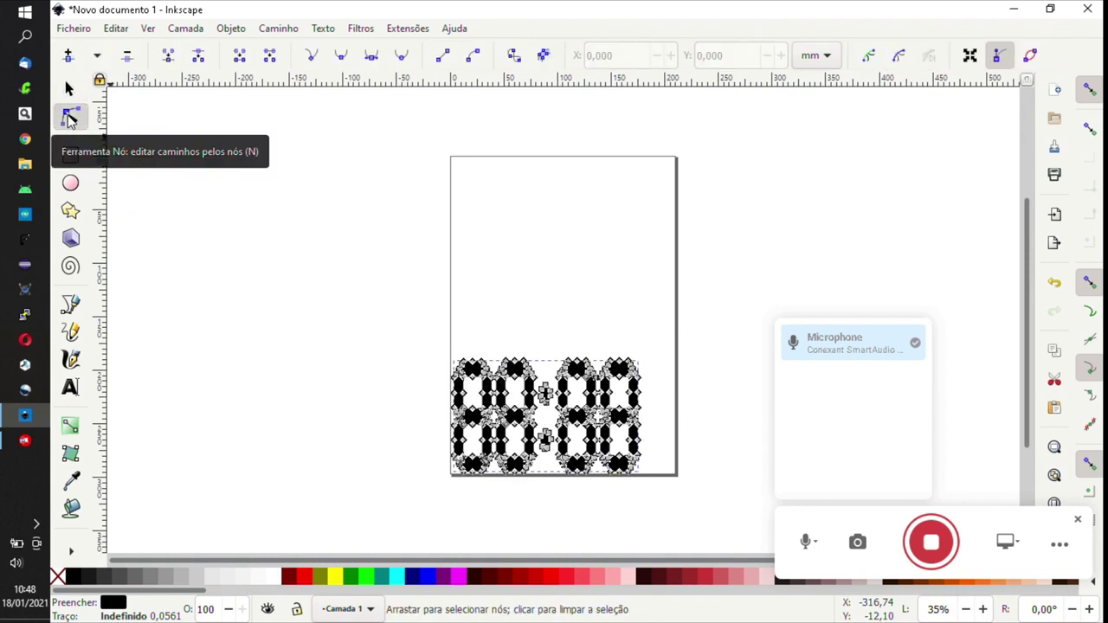
Step: Add 2-point Gcodetools orientation points with surface Z 0 and depth Z -2 mm
left_click(412, 28)
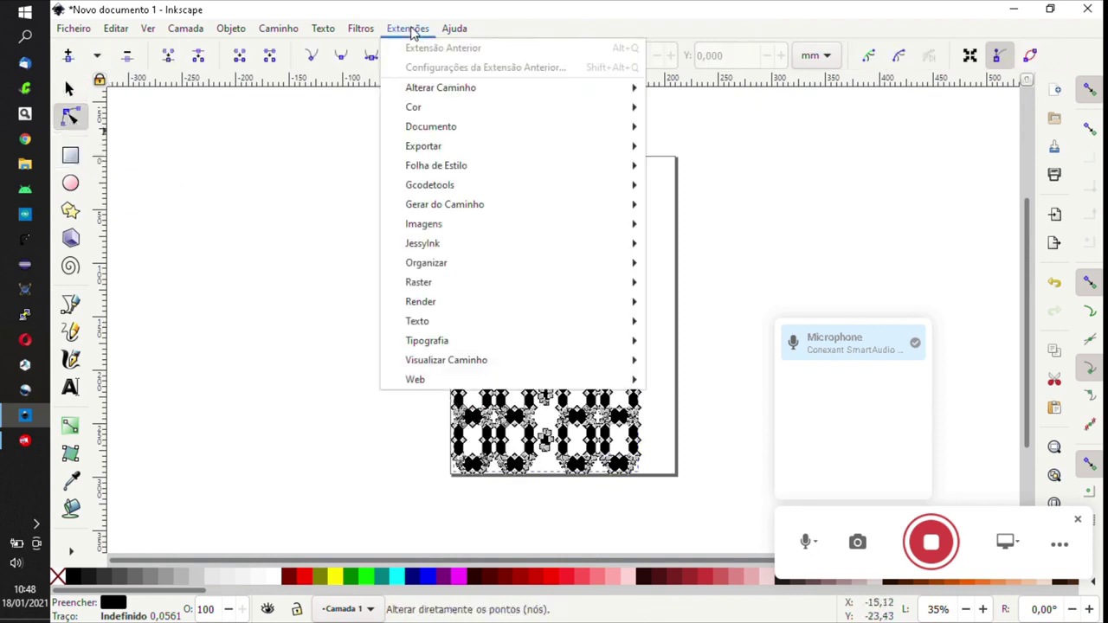
mouse_move(461, 189)
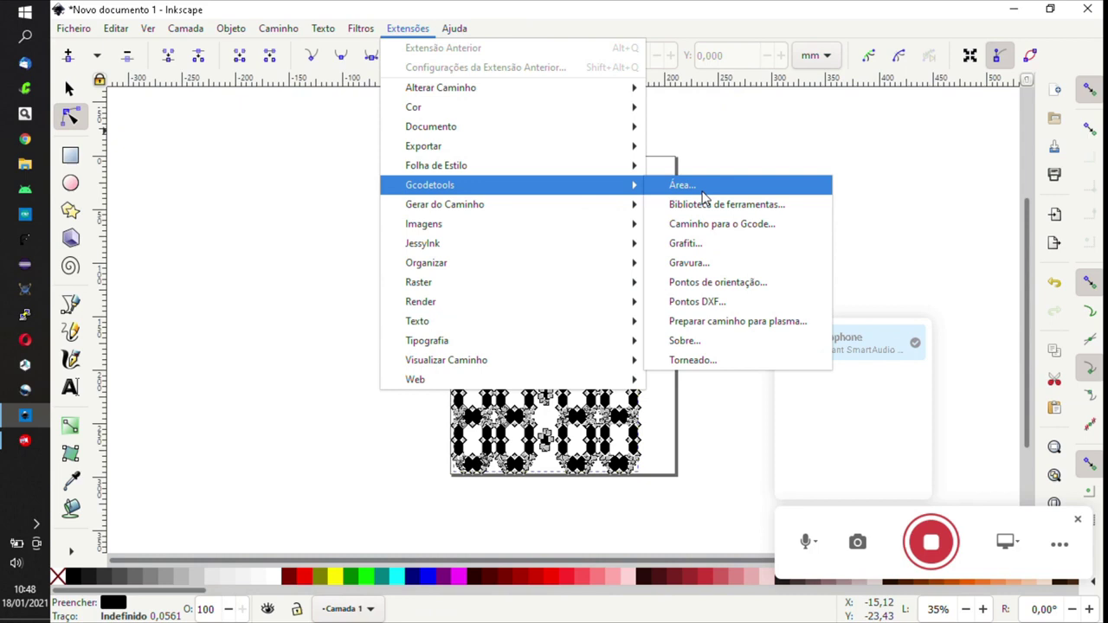
left_click(750, 287)
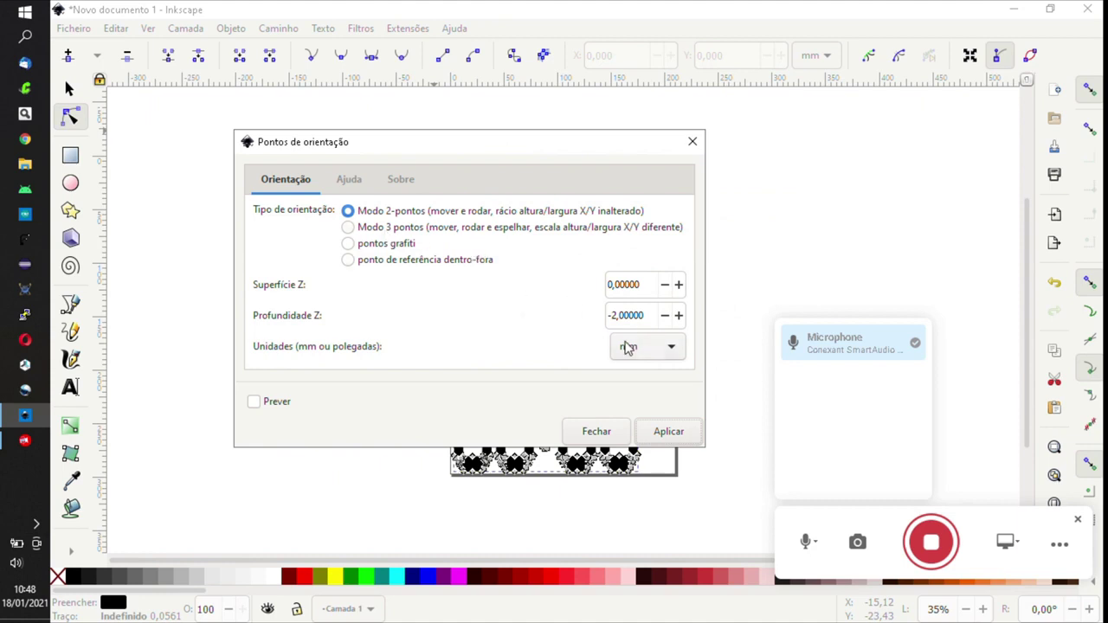
double_click(618, 316)
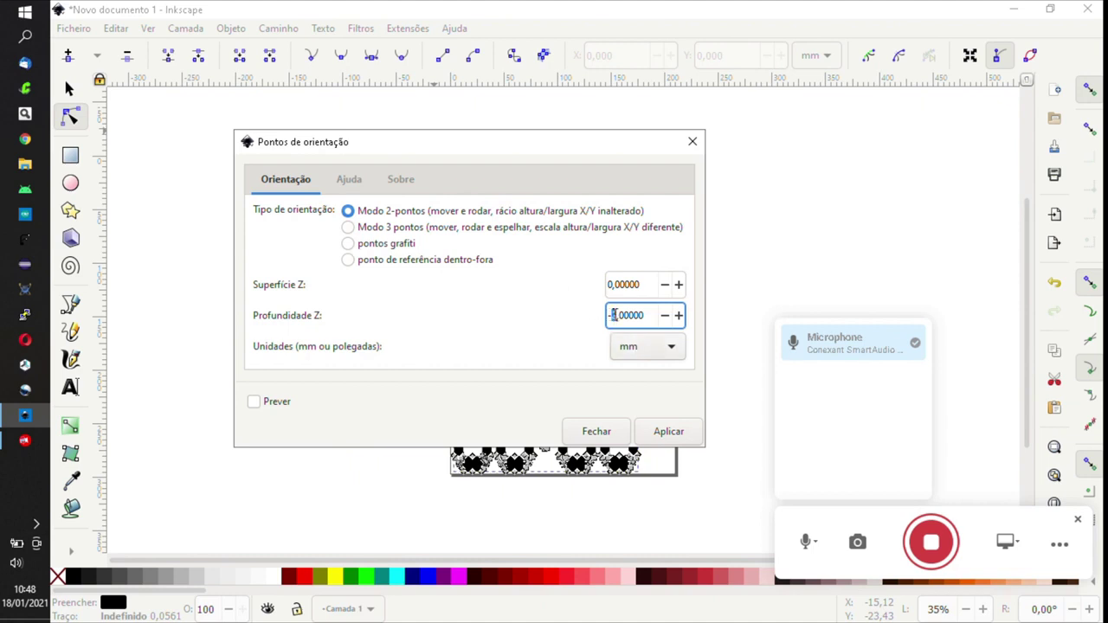
type("2")
left_click(666, 432)
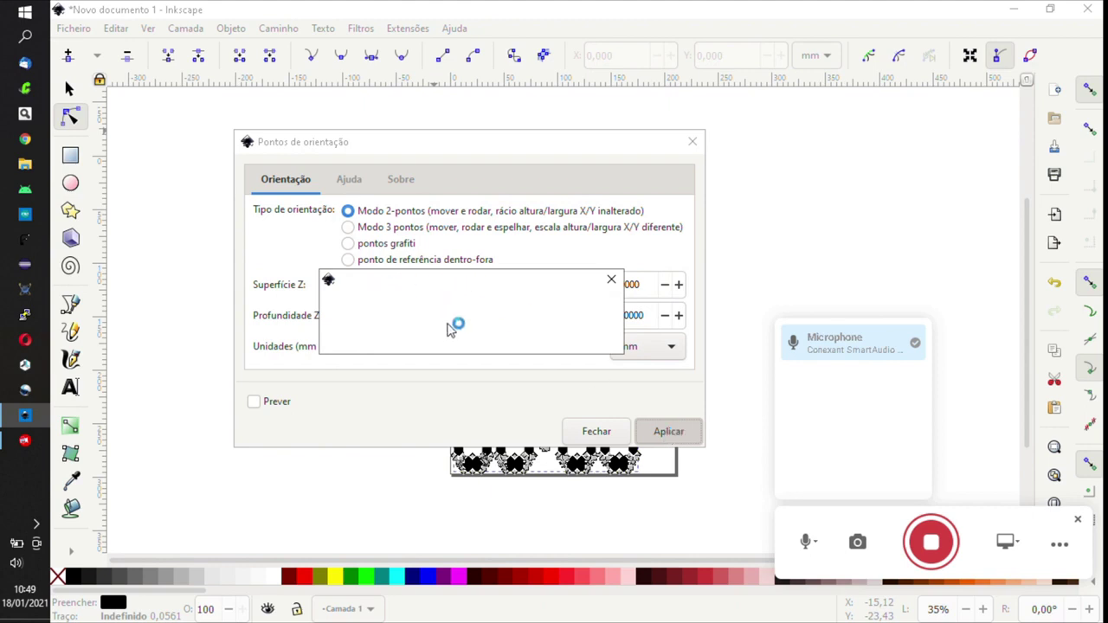
left_click(595, 431)
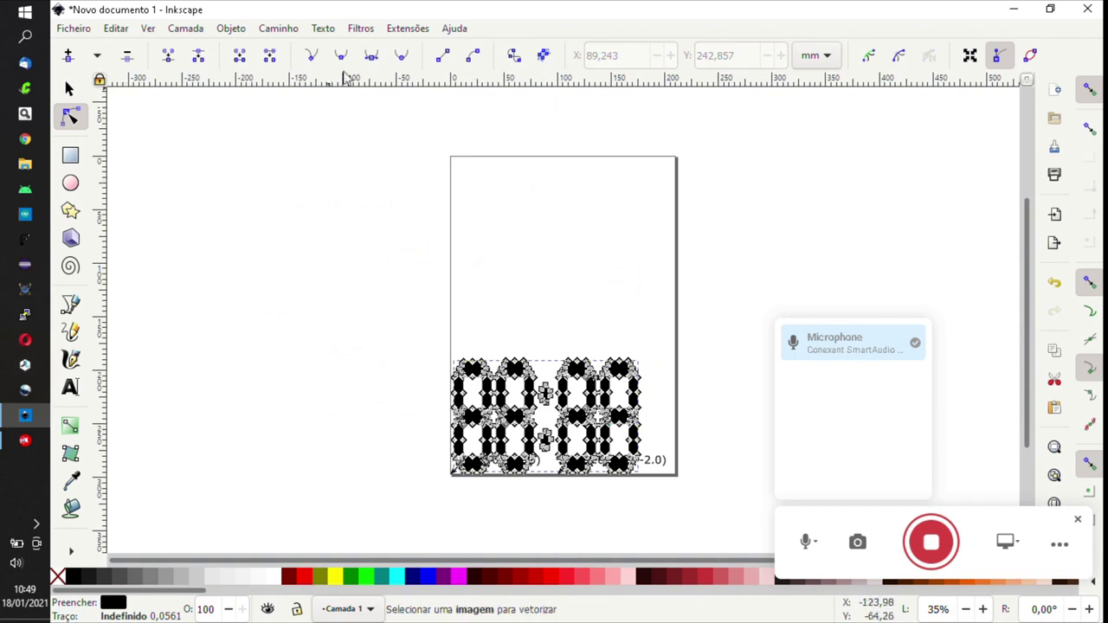
Step: Create the 'Cylindrical cutter 0001' cylinder tool definition from the Gcodetools Tool library
left_click(415, 31)
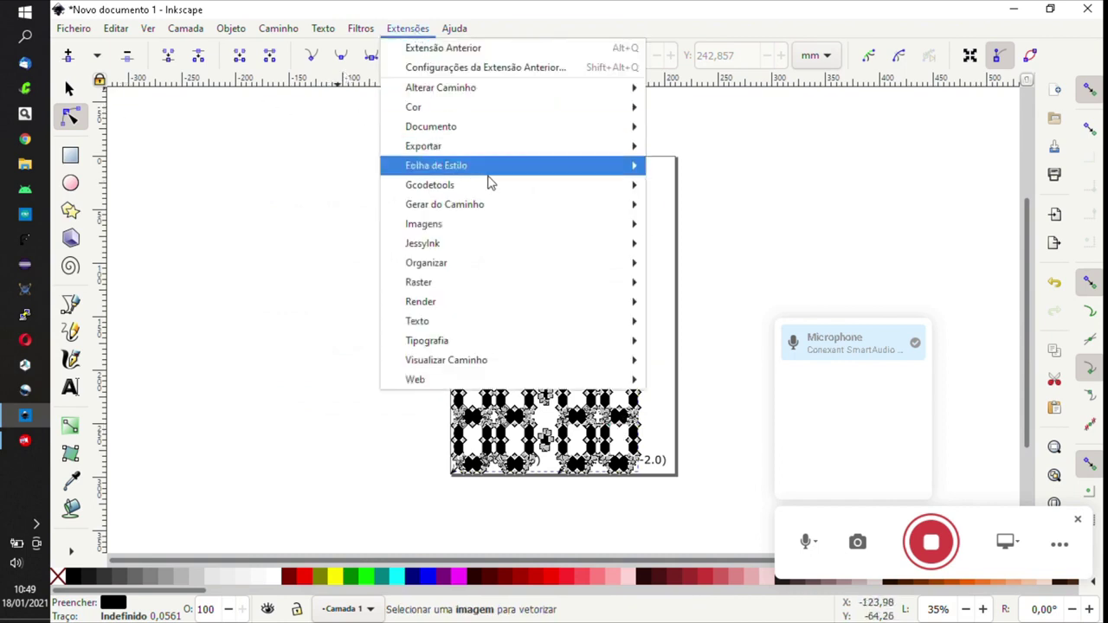
mouse_move(551, 192)
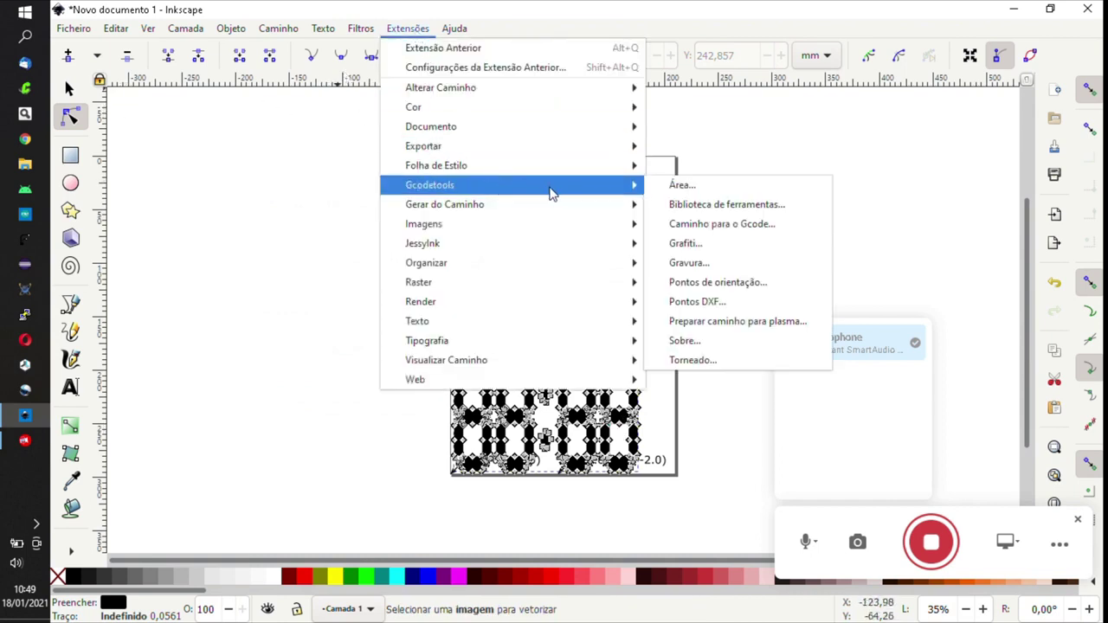
left_click(718, 208)
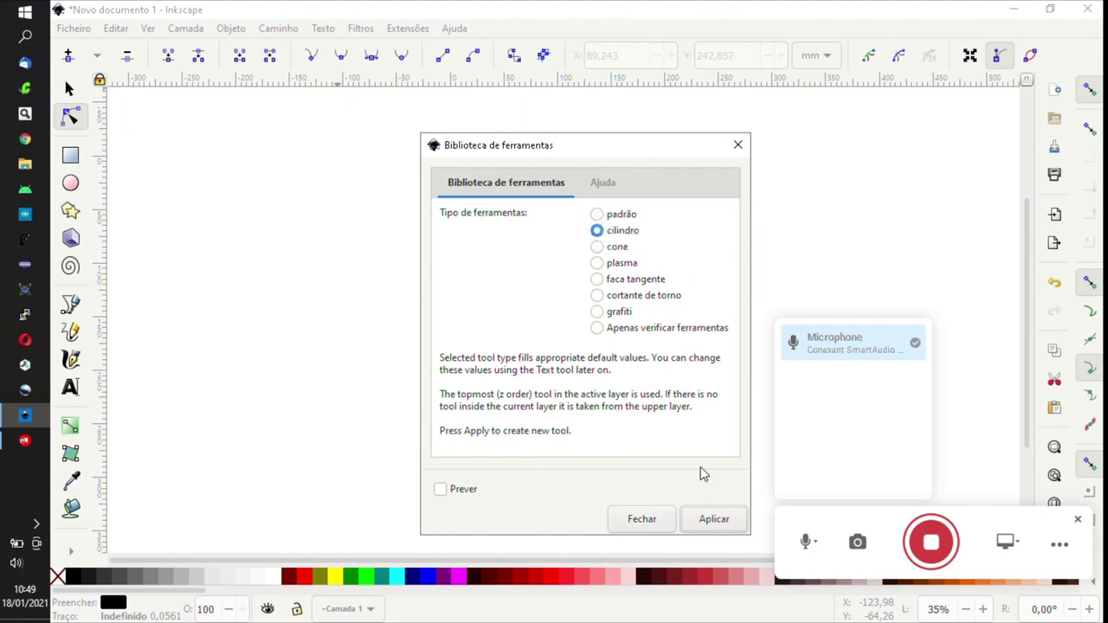
left_click(715, 519)
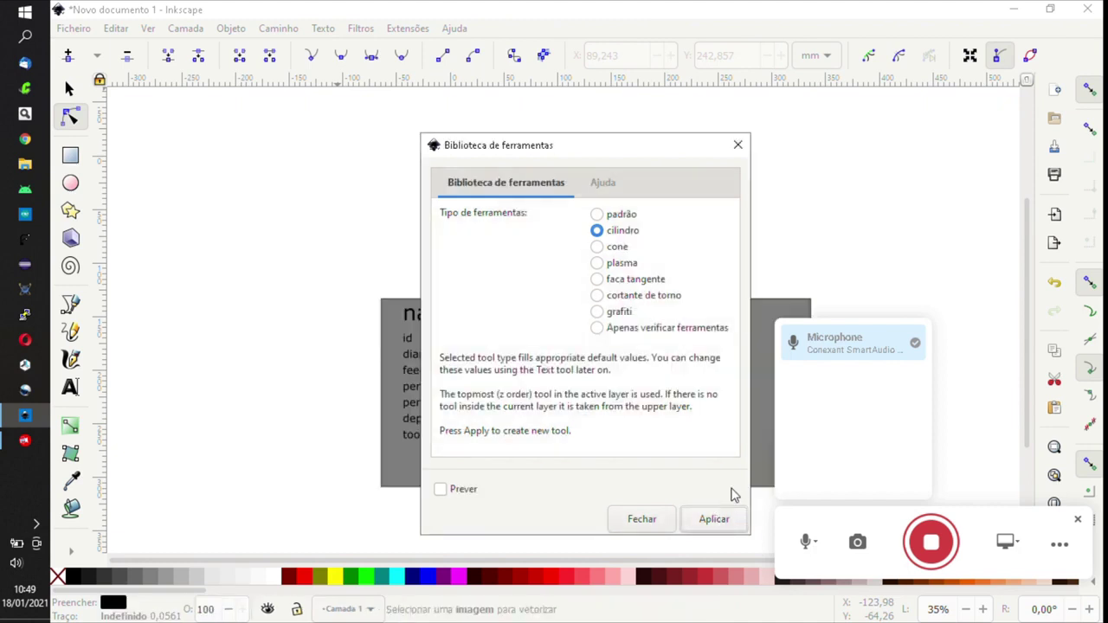
left_click(653, 527)
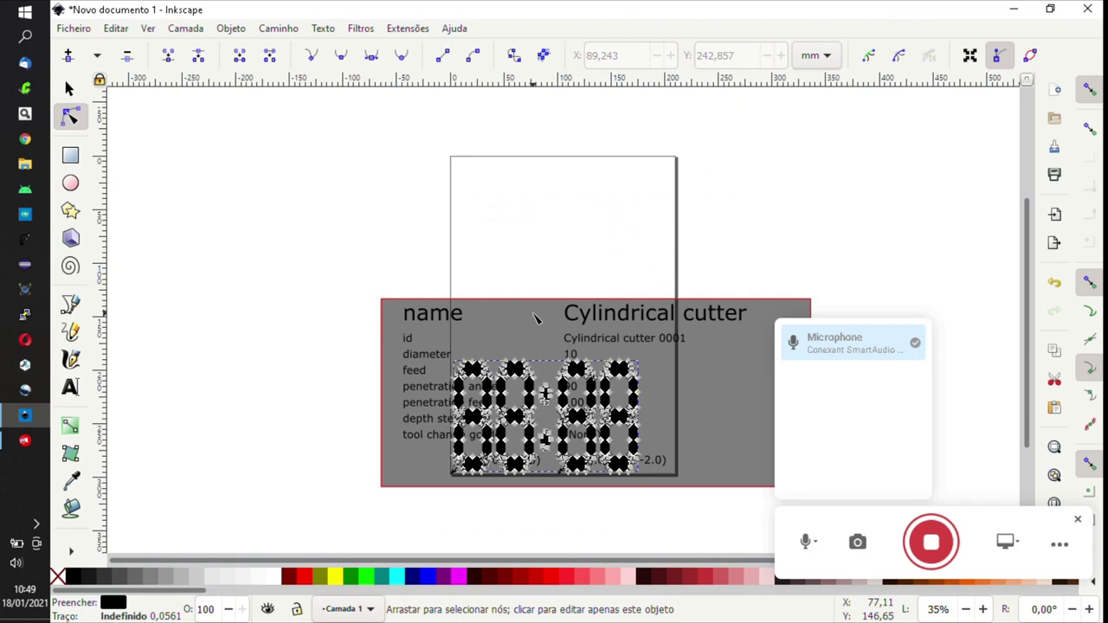
Step: Move the tool table above the digits and edit its diameter, feed and penetration angle values
key("s")
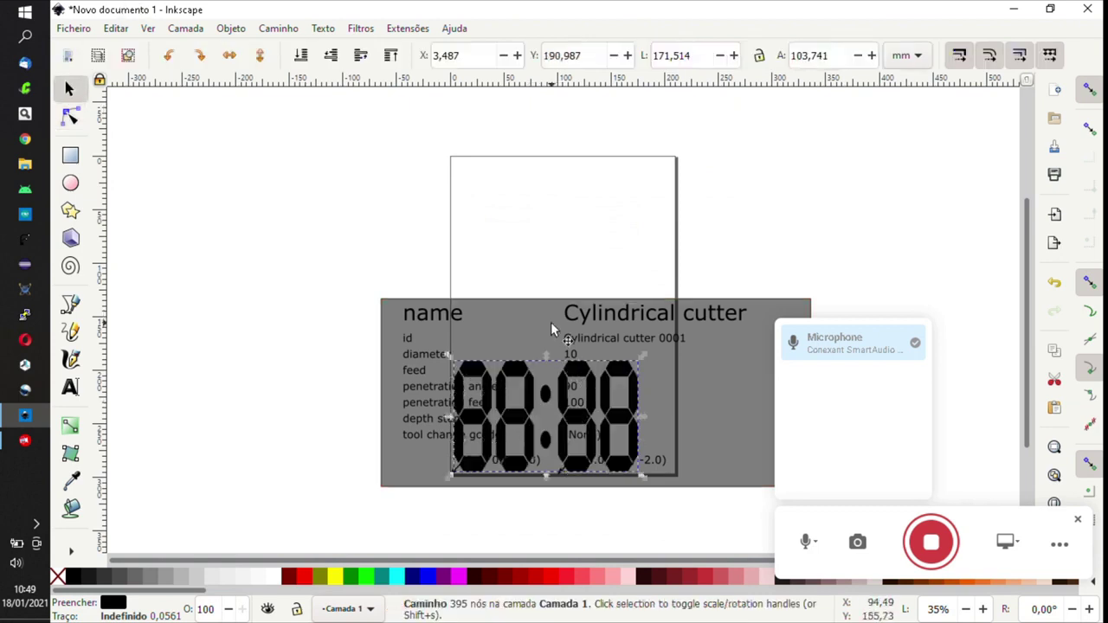
left_click_drag(559, 319, 549, 179)
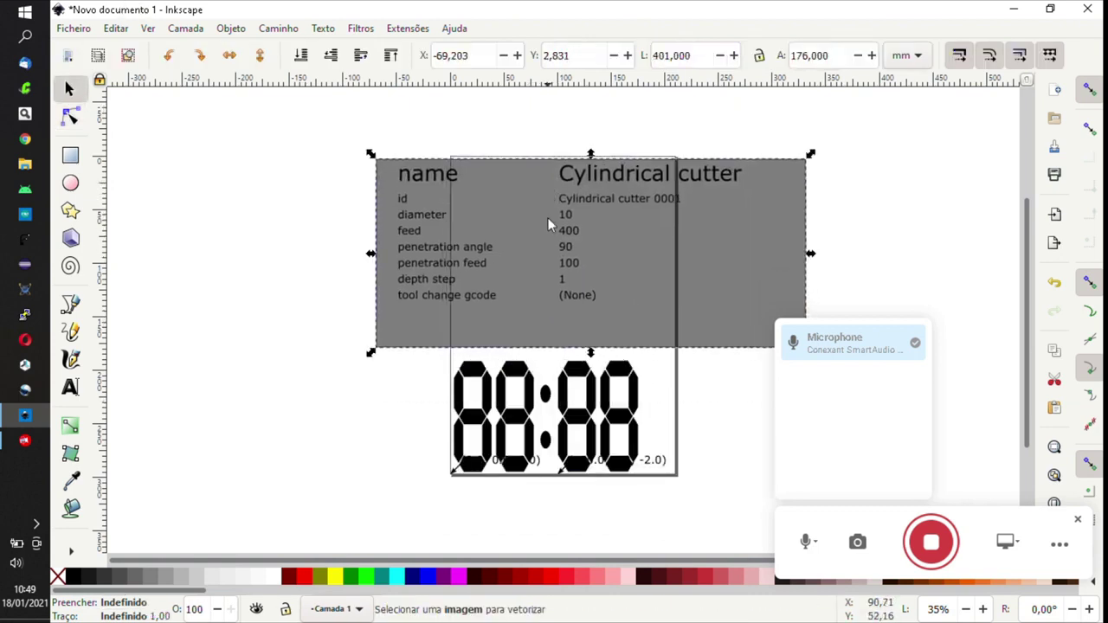
left_click(71, 386)
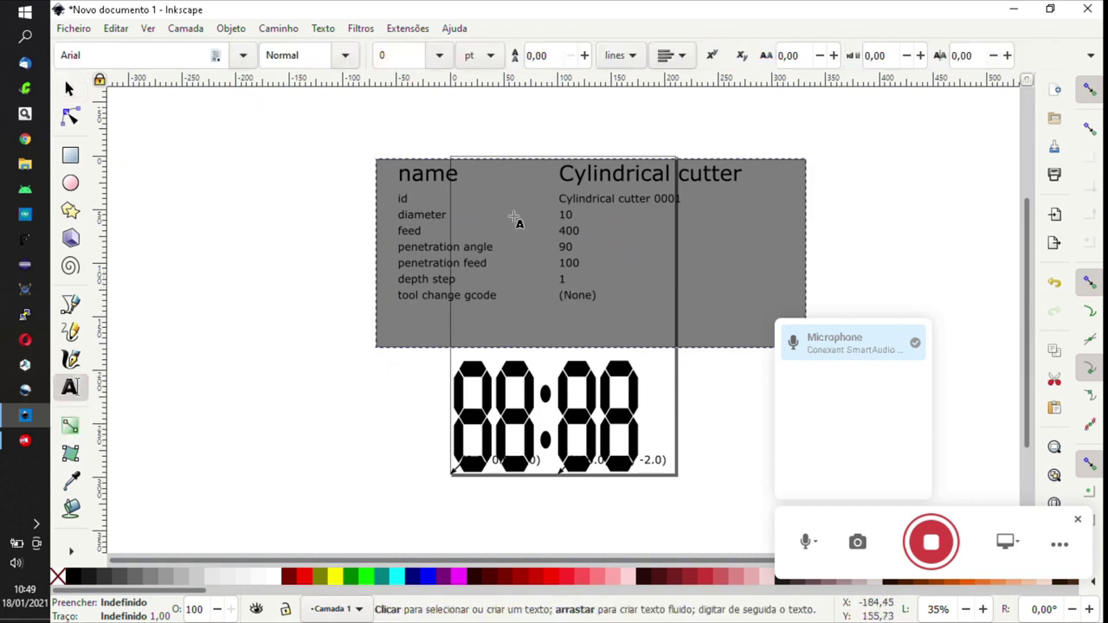
double_click(571, 215)
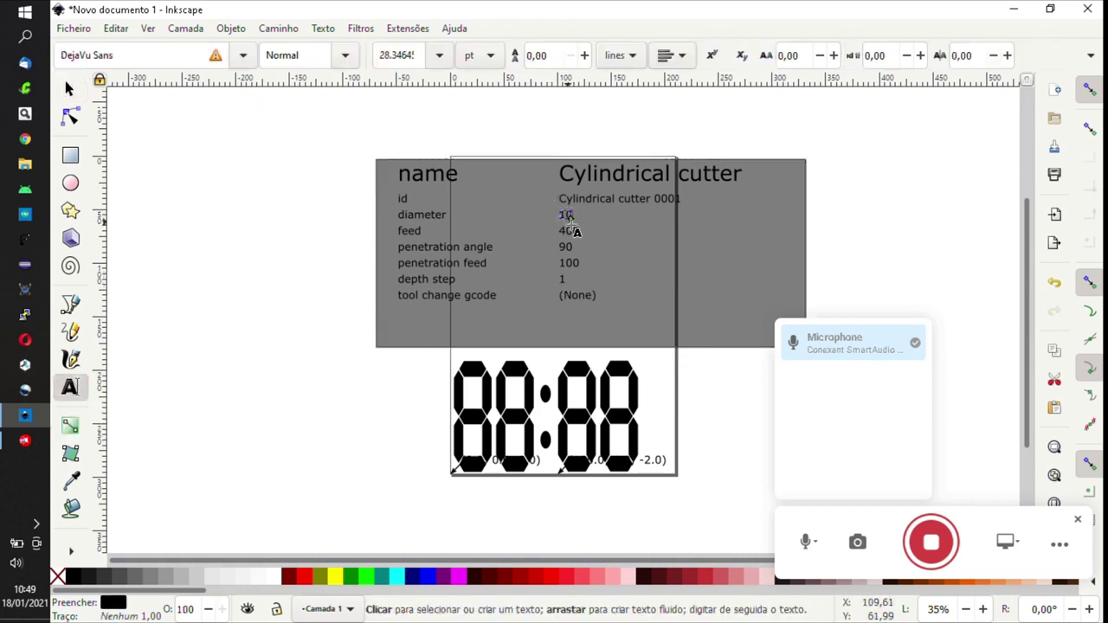
type("3")
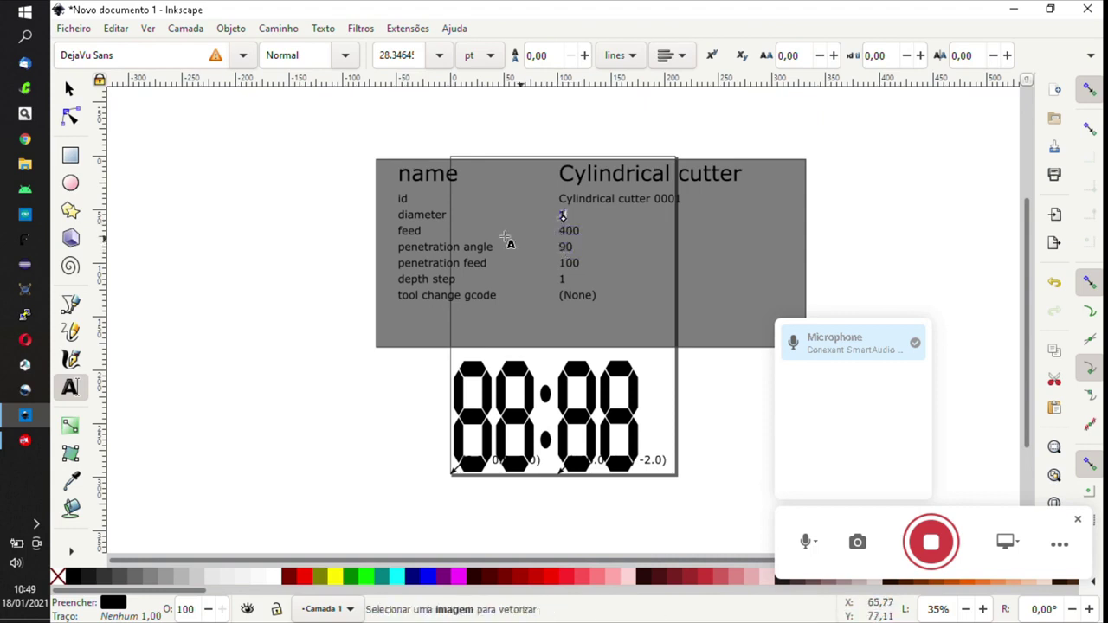
double_click(568, 231)
type("90")
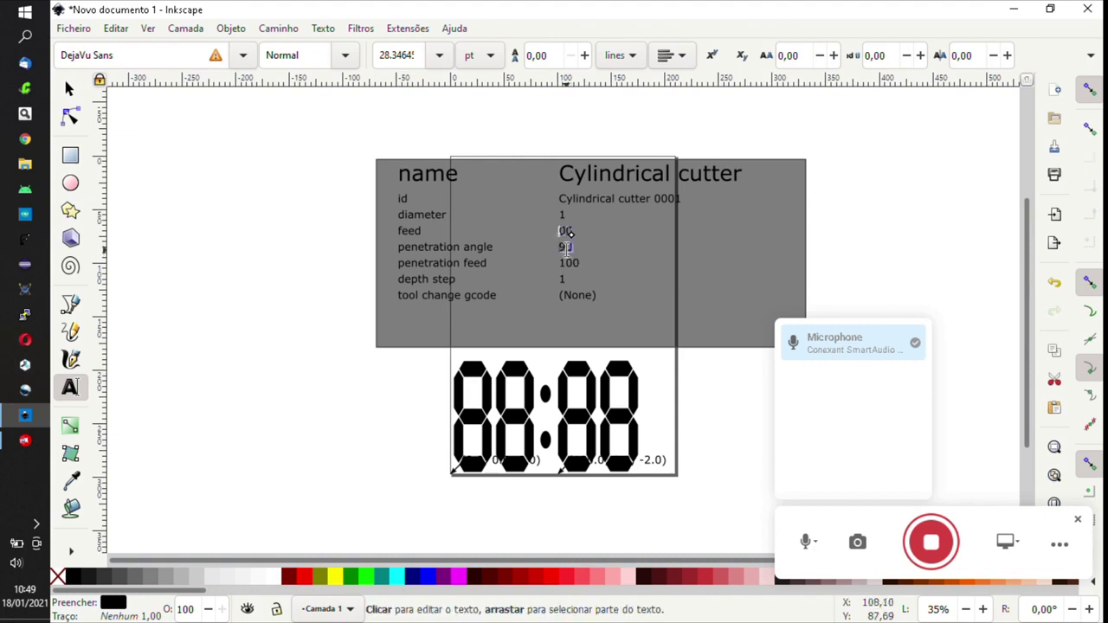
double_click(565, 247)
type("5")
type("9")
Step: Set penetration feed to 50 and depth step to 0.5, then deselect the tool table
double_click(574, 263)
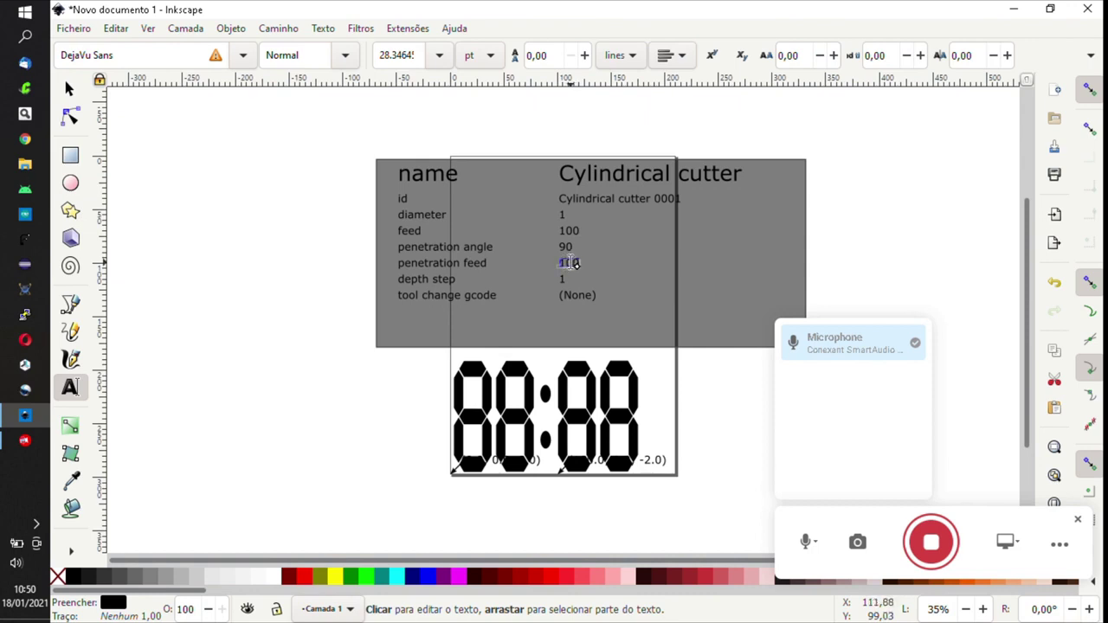
type("1")
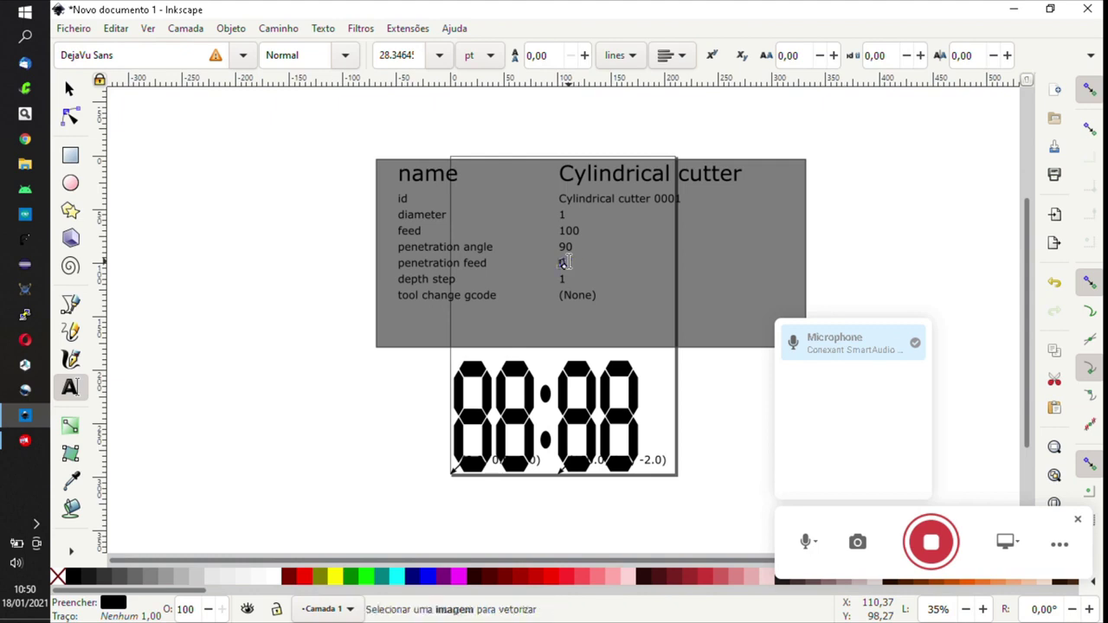
key("BackSpace")
type("50")
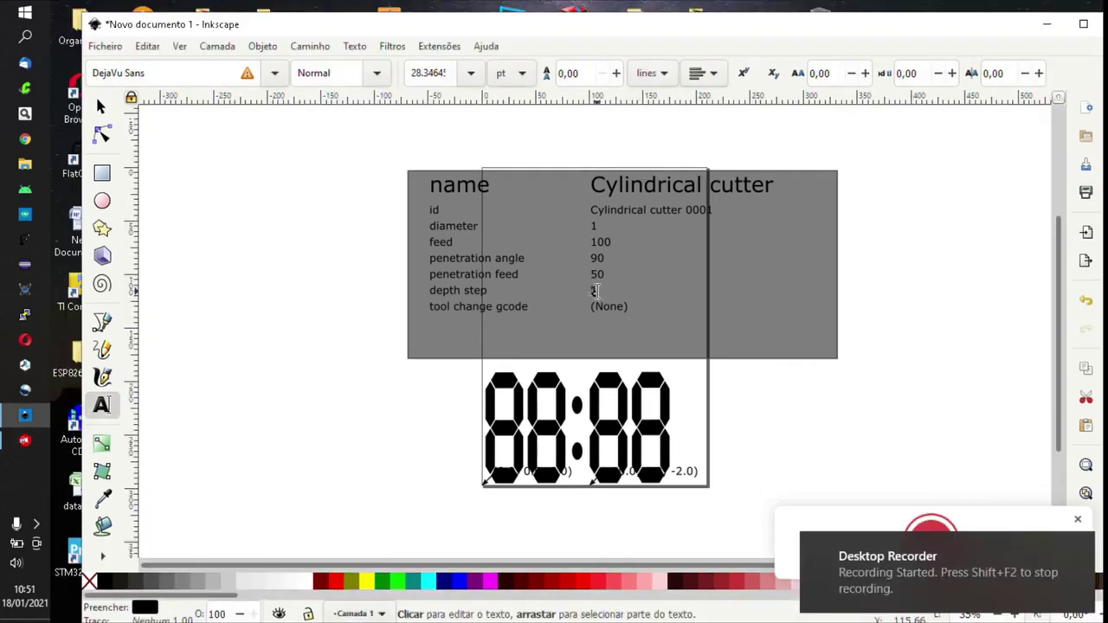
left_click(596, 291)
key("BackSpace")
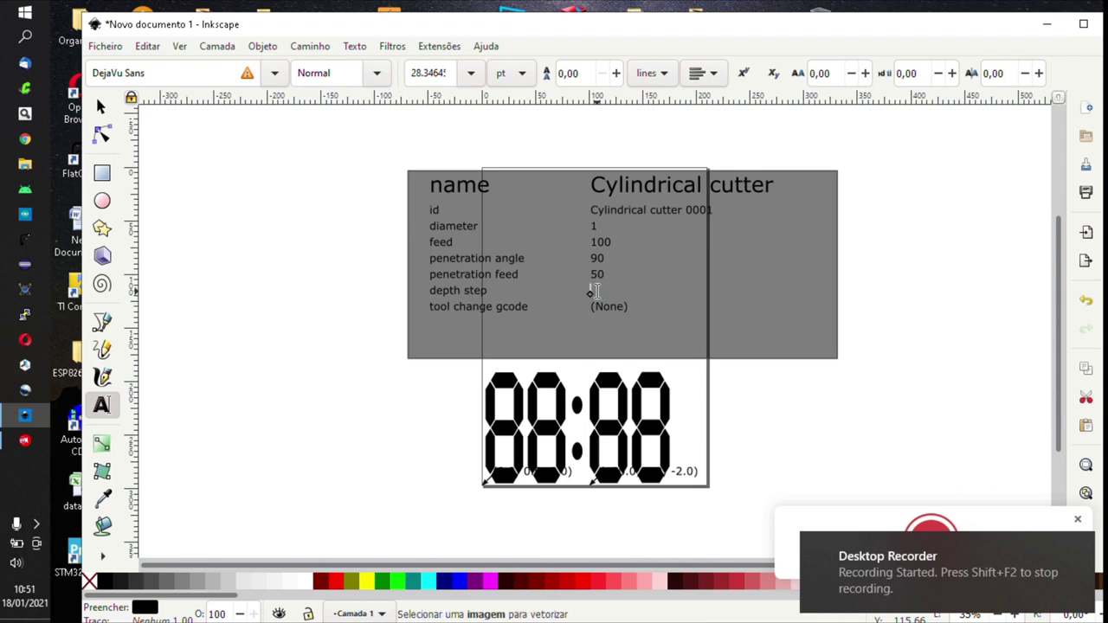
type("0.5")
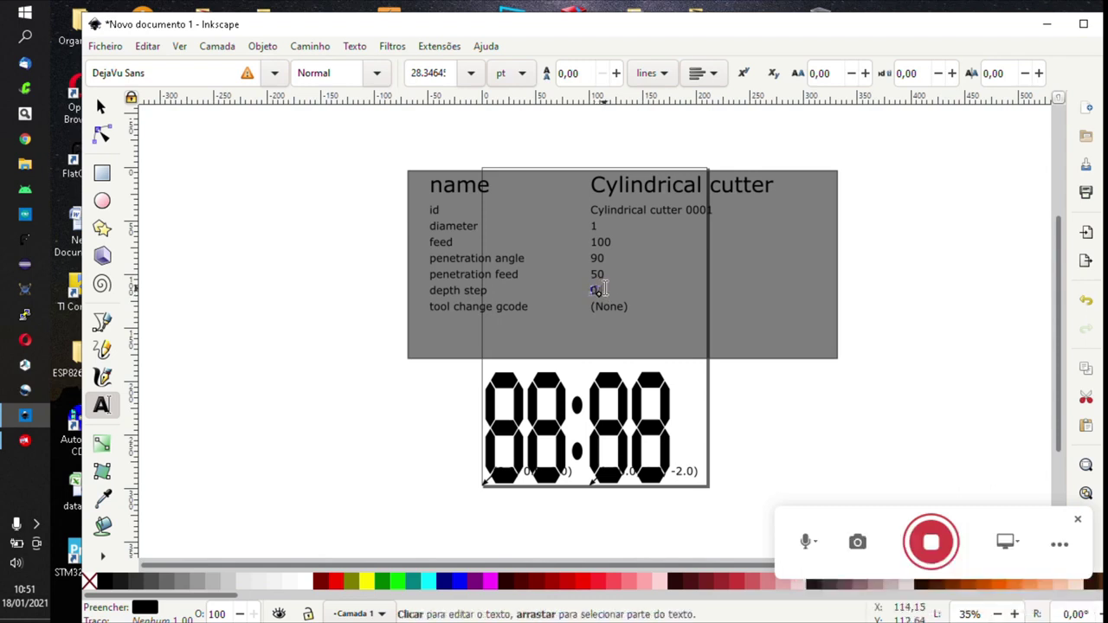
double_click(601, 291)
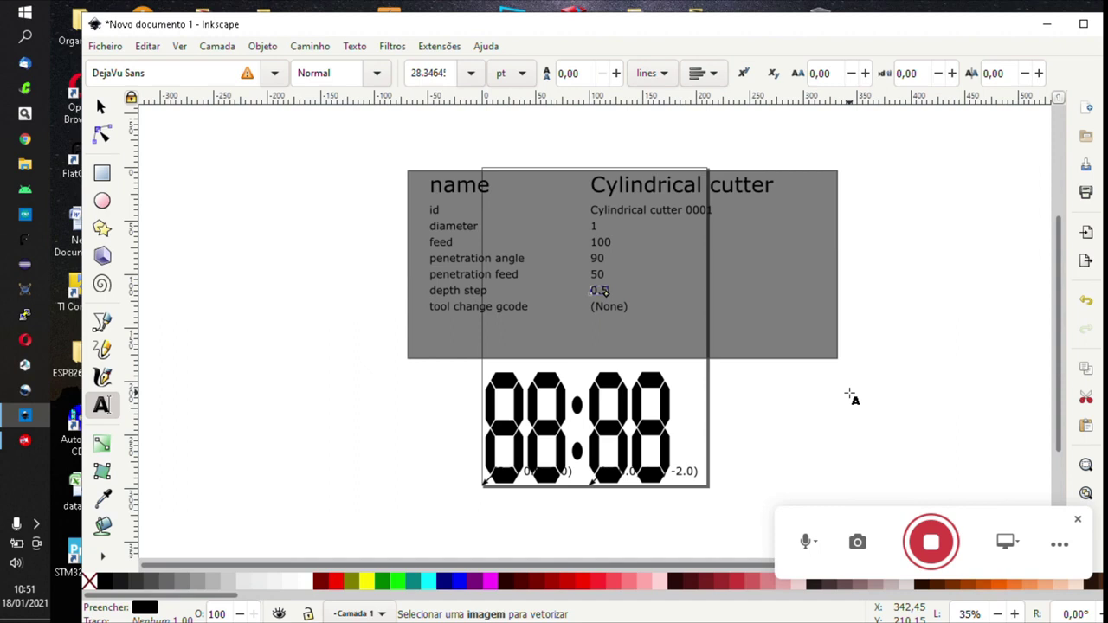
left_click(100, 106)
left_click(202, 289)
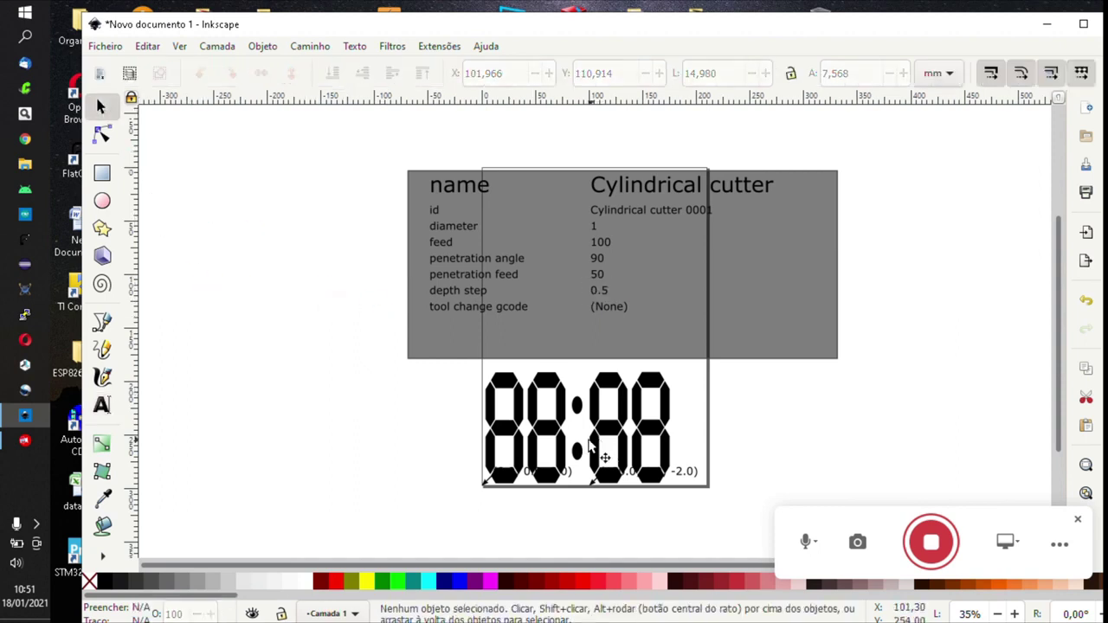
Step: Select the 88:88 clock path in the Node tool and bring up the Gcodetools submenu
left_click(577, 417)
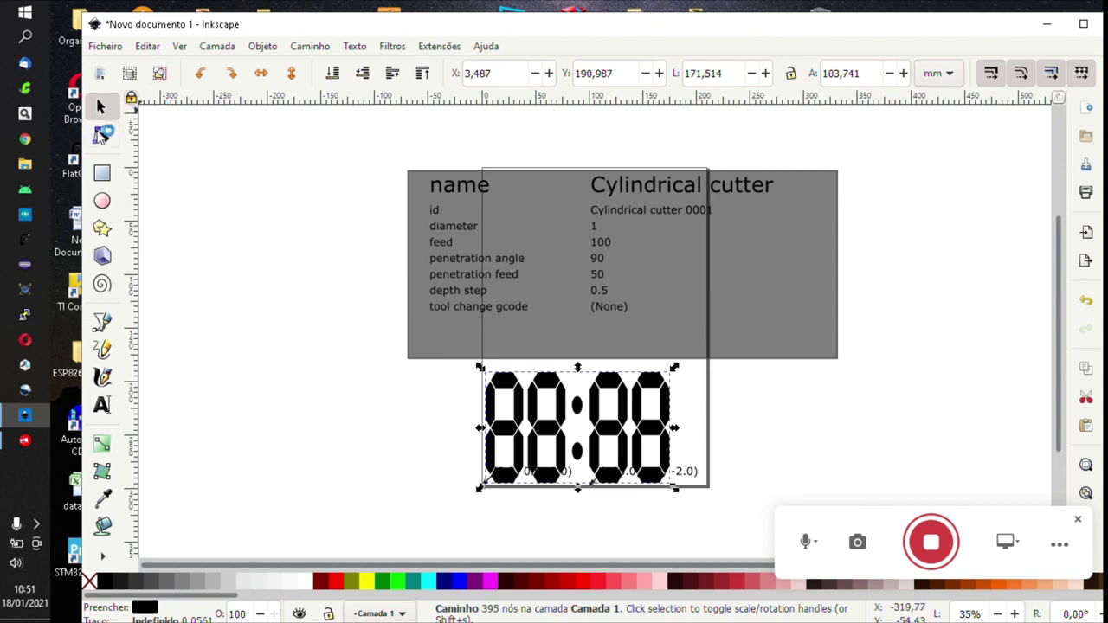
left_click(102, 134)
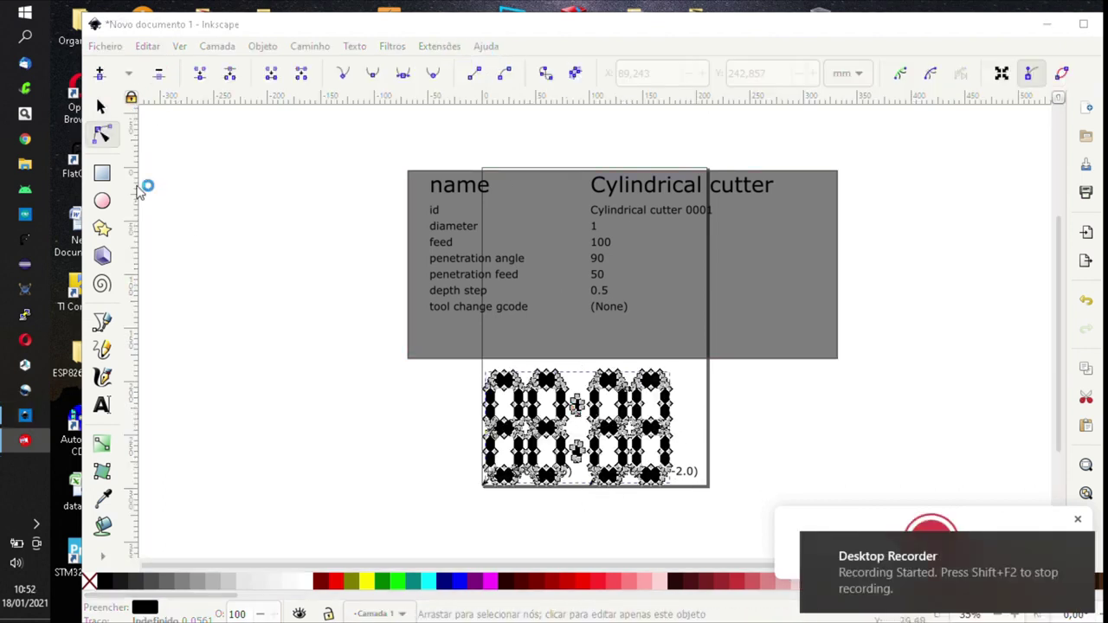
left_click(588, 421)
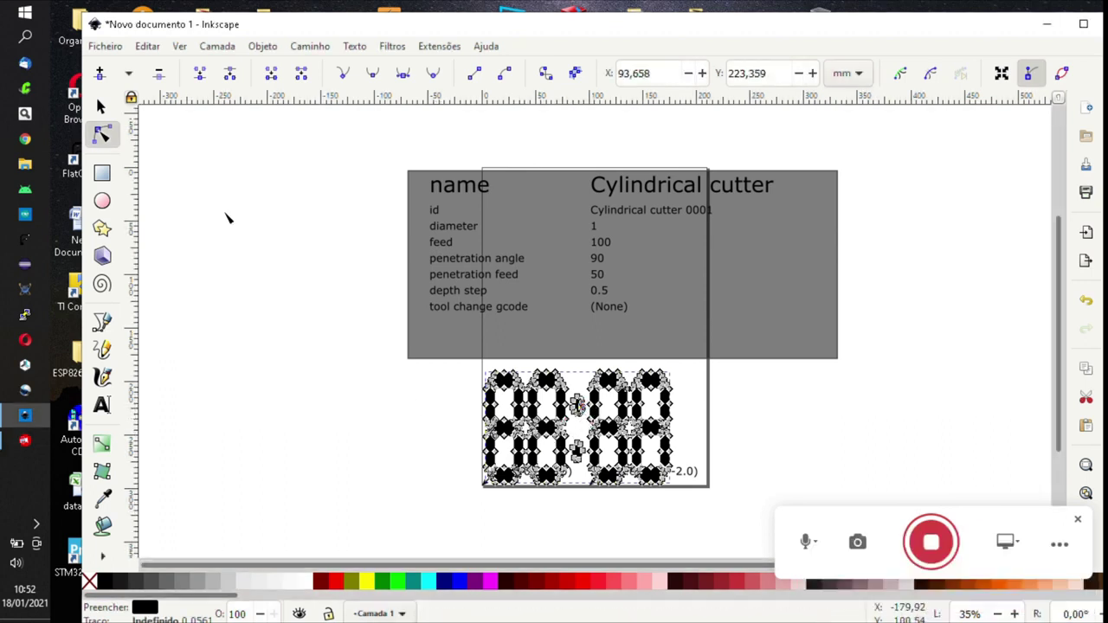
left_click(101, 106)
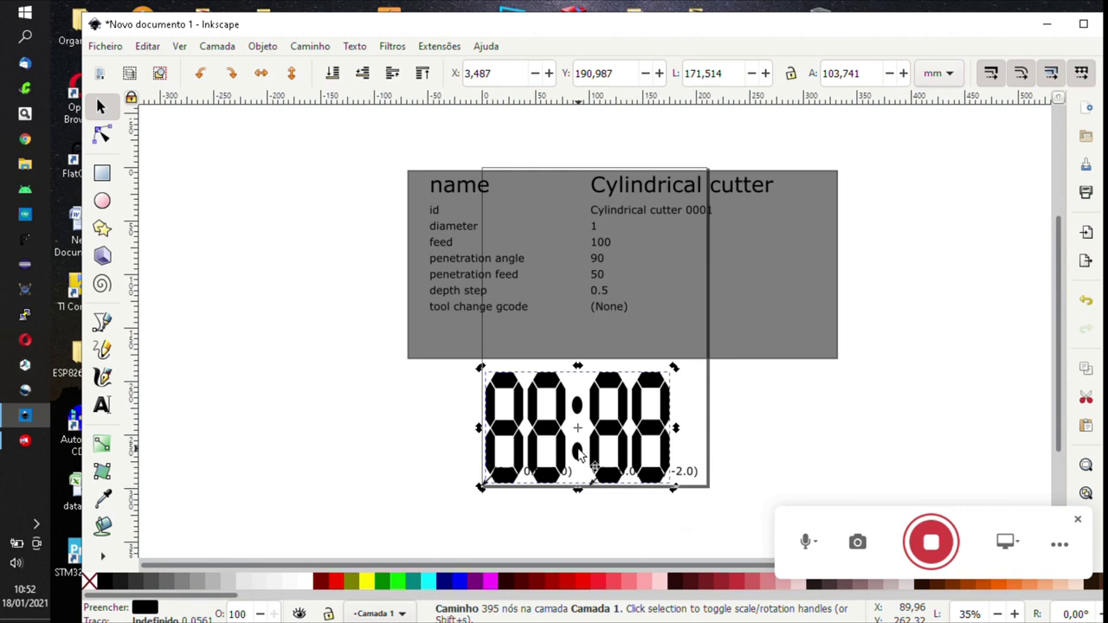
left_click(101, 134)
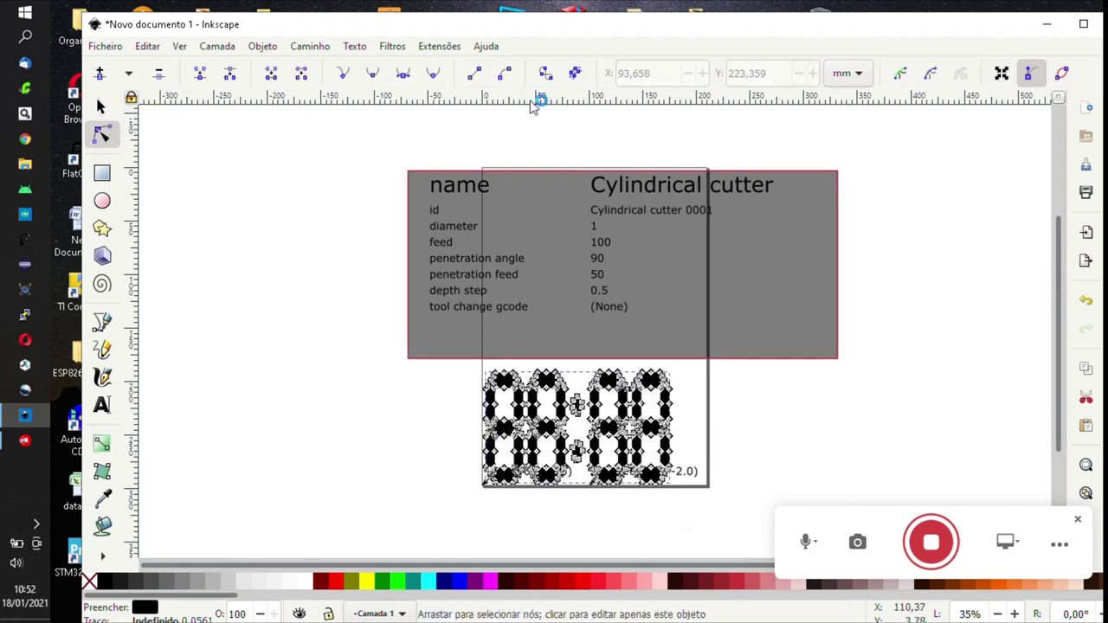
left_click(438, 46)
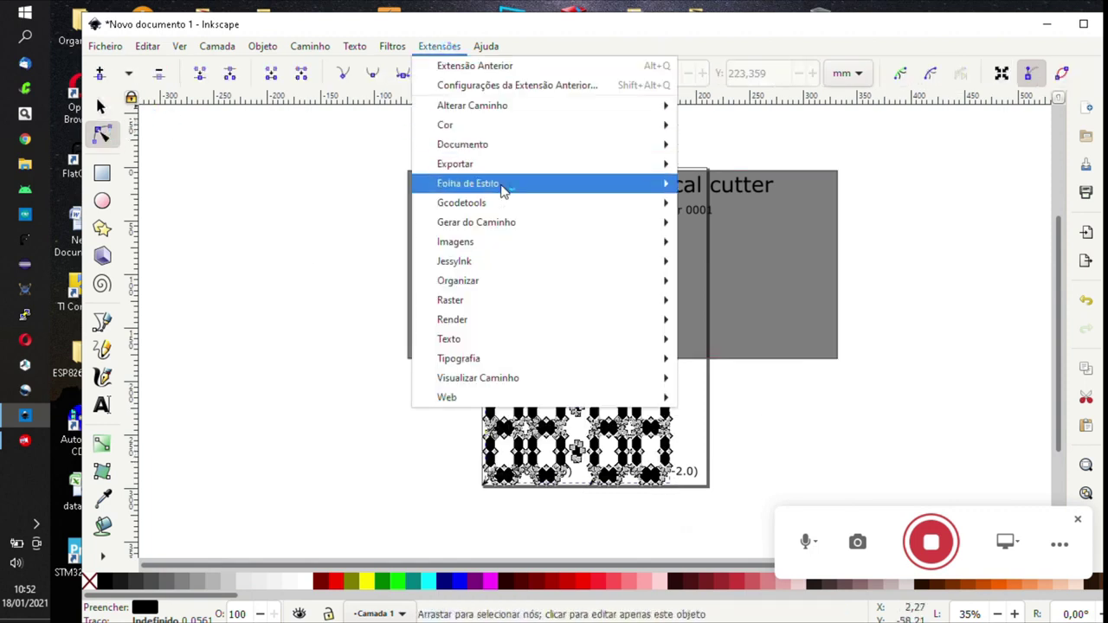
mouse_move(564, 207)
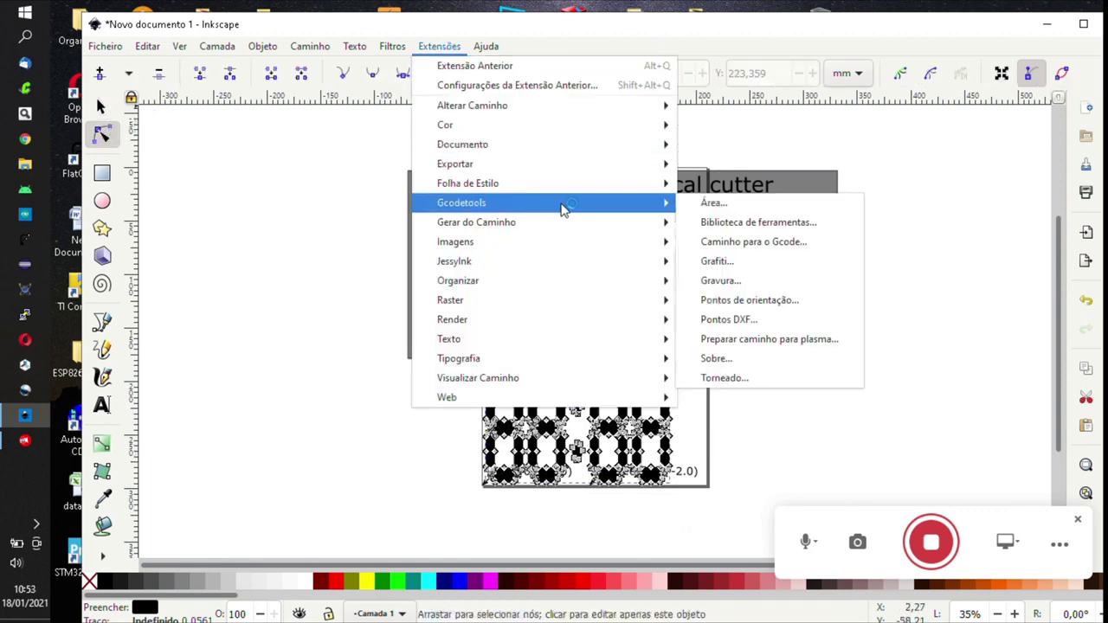
Step: Run Path to Gcode, writing the toolpaths to relogio.ngc in f:\
left_click(756, 247)
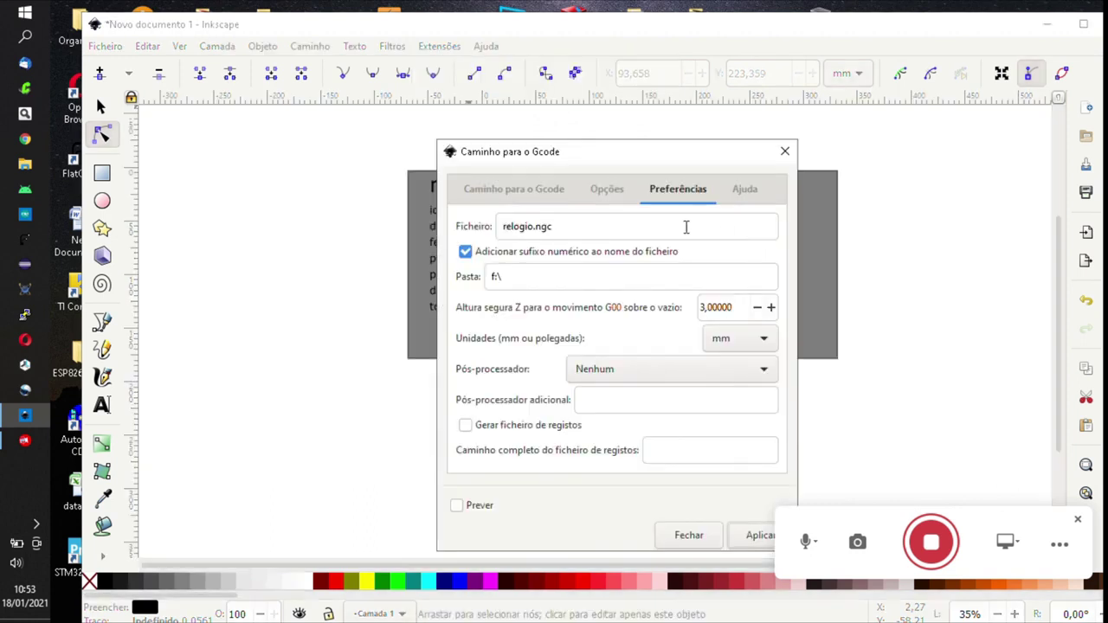
left_click(535, 226)
left_click(505, 277)
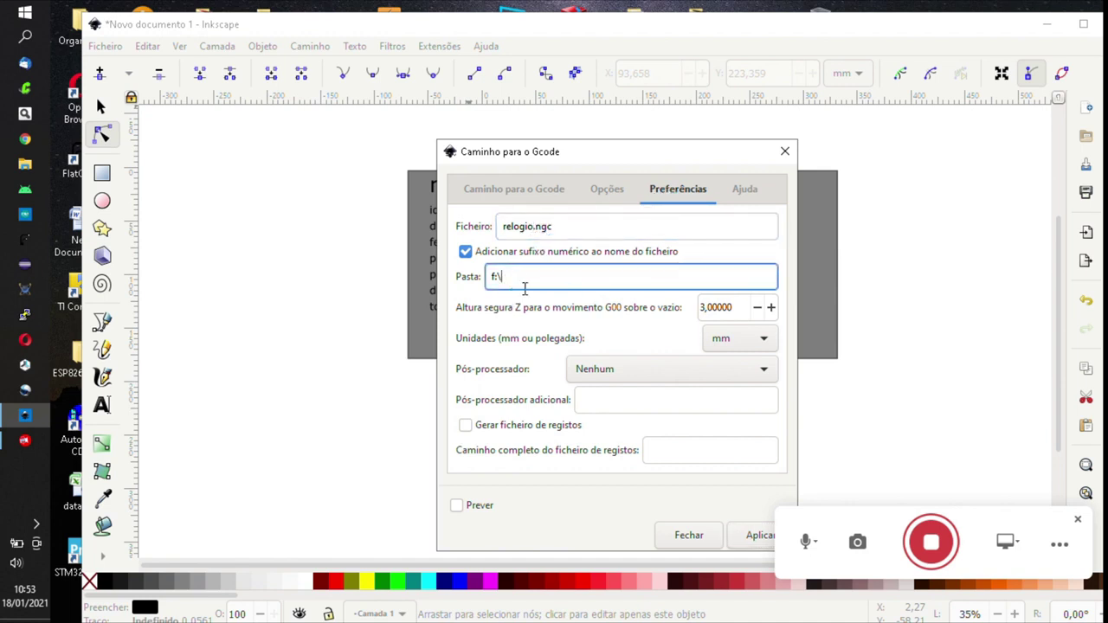
left_click(491, 192)
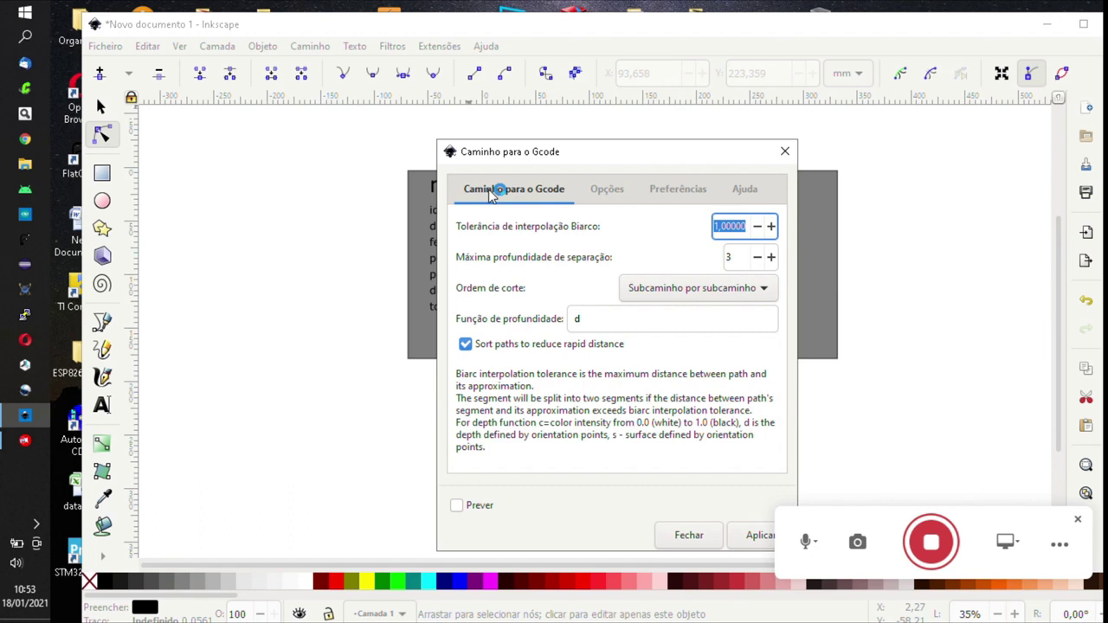
left_click(758, 537)
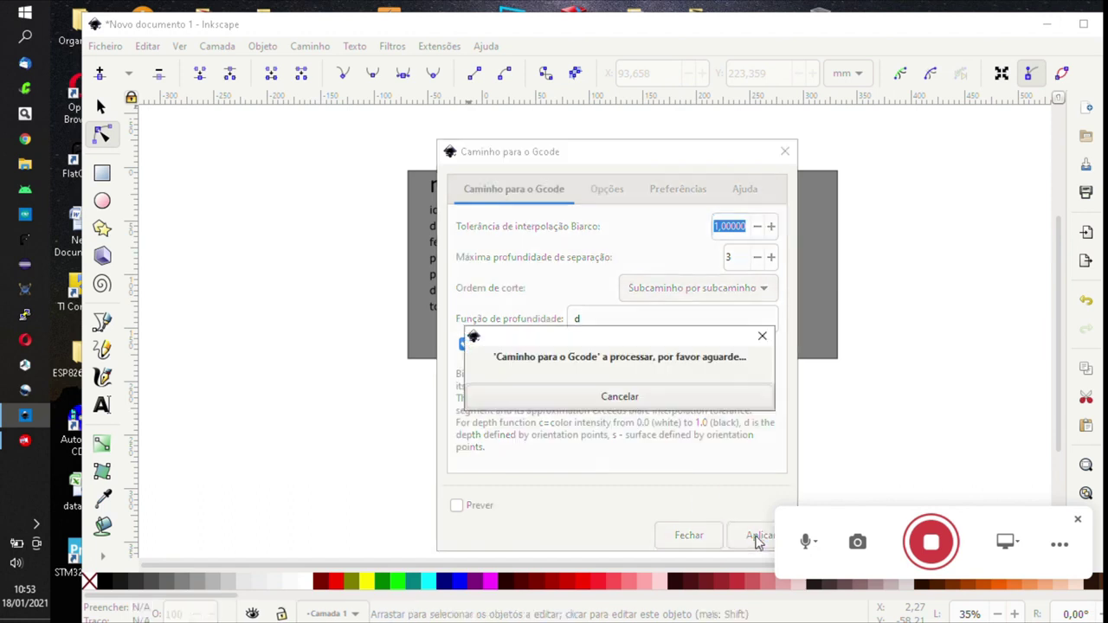
left_click(689, 535)
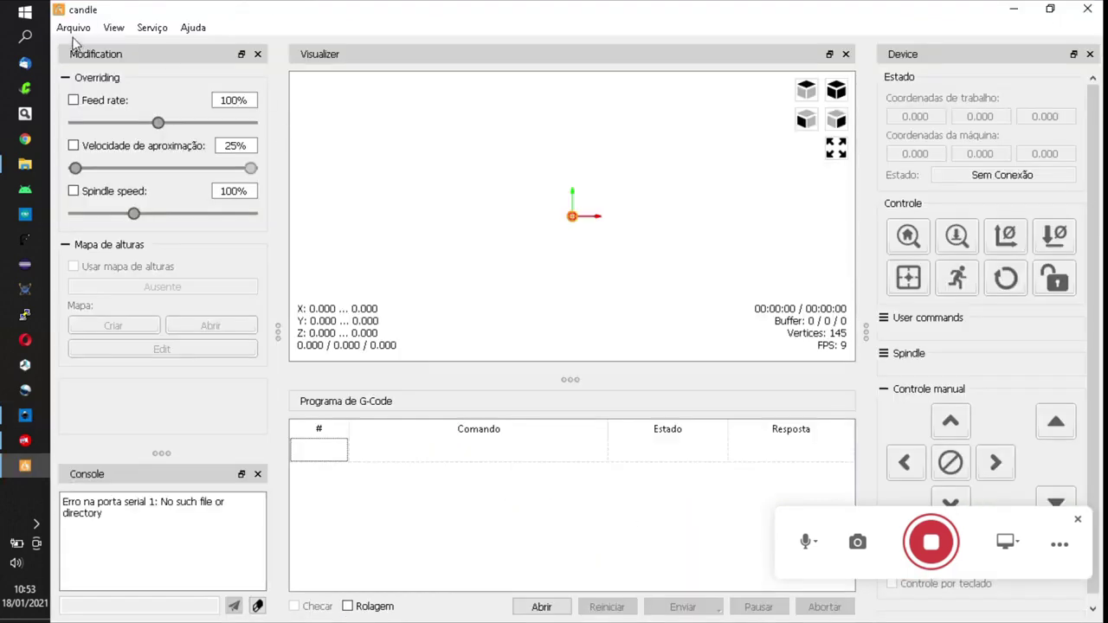
Step: Open relogio_0008.ngc from drive F: in Candle, showing all file types to find it
left_click(74, 27)
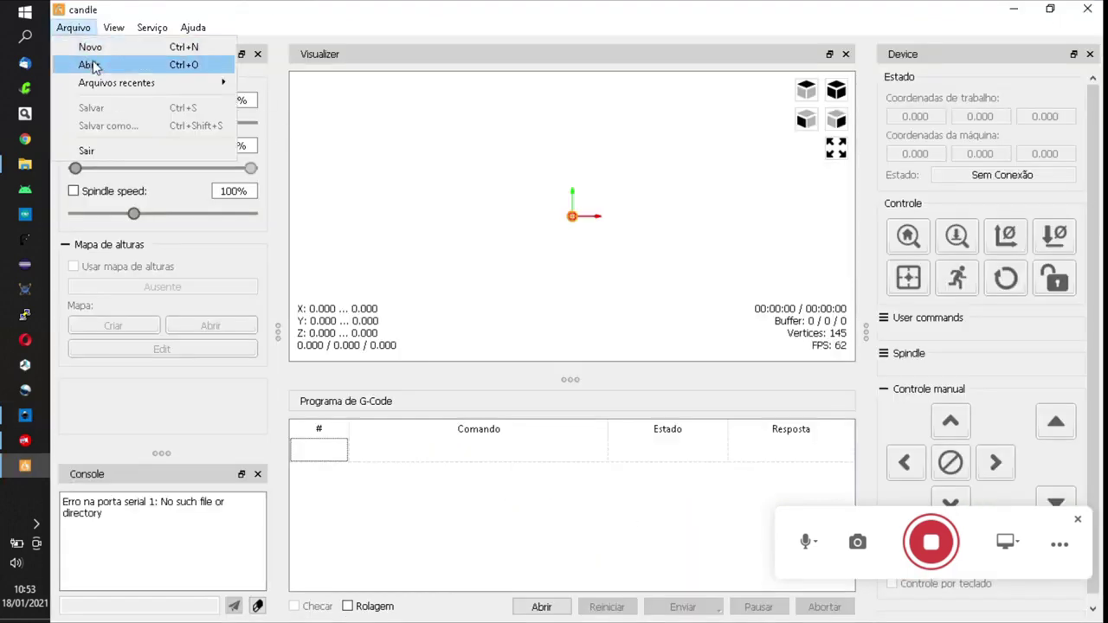
left_click(92, 64)
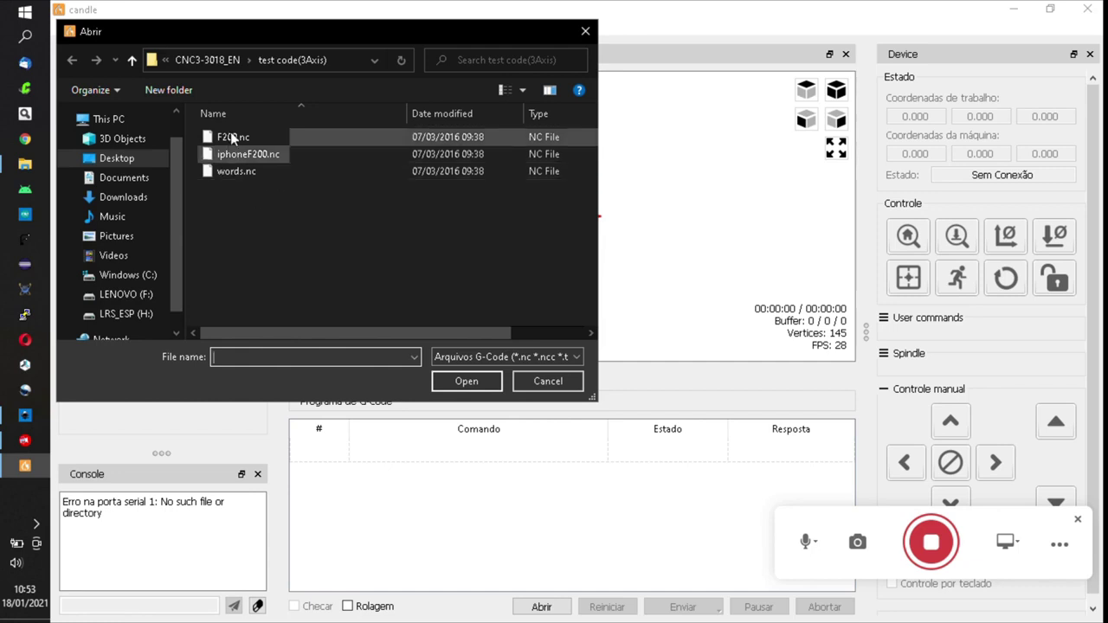
left_click(144, 278)
left_click(144, 295)
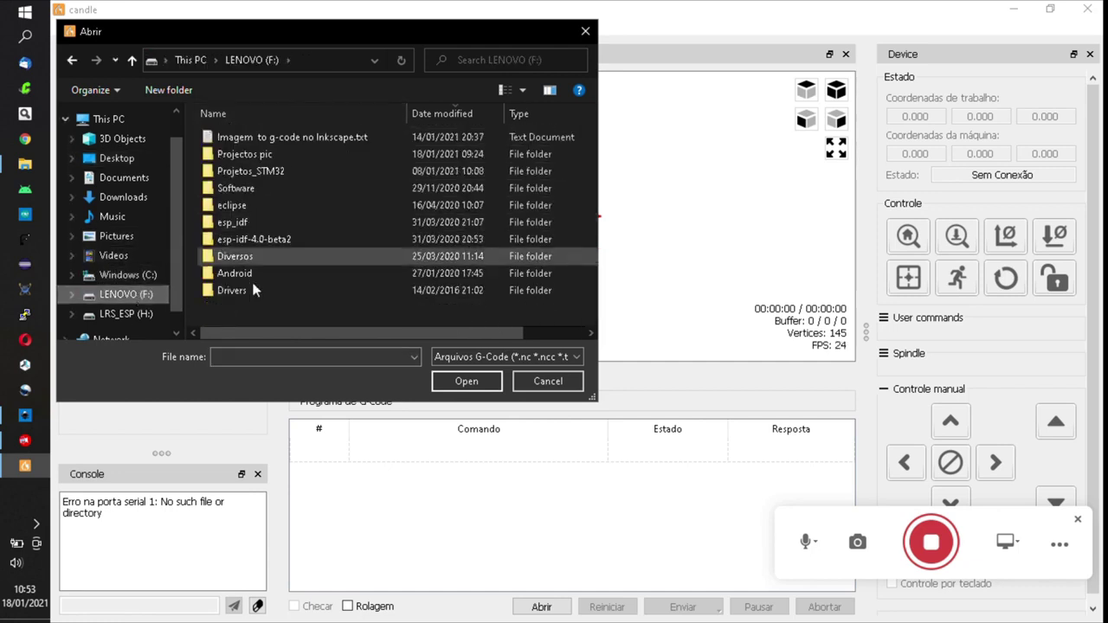
left_click(485, 356)
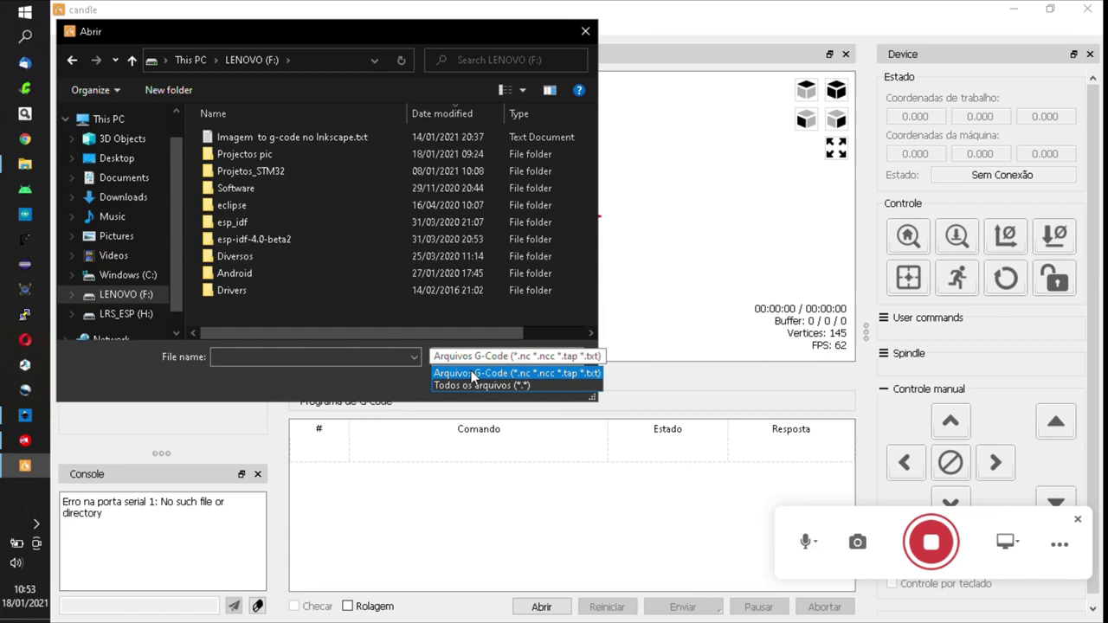
left_click(463, 382)
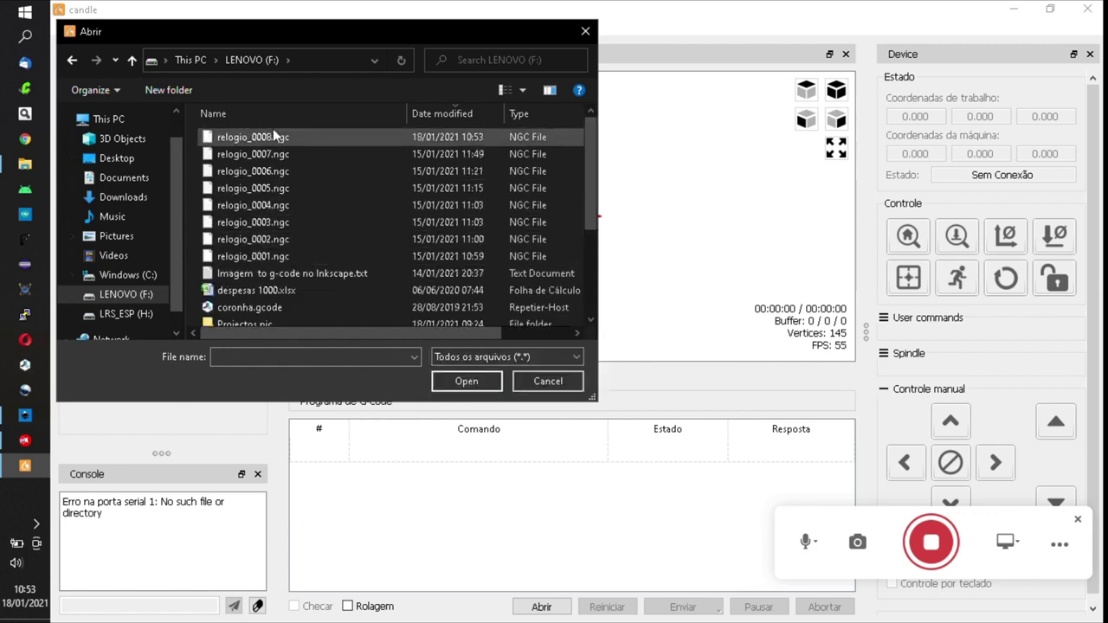
left_click(273, 136)
left_click(463, 381)
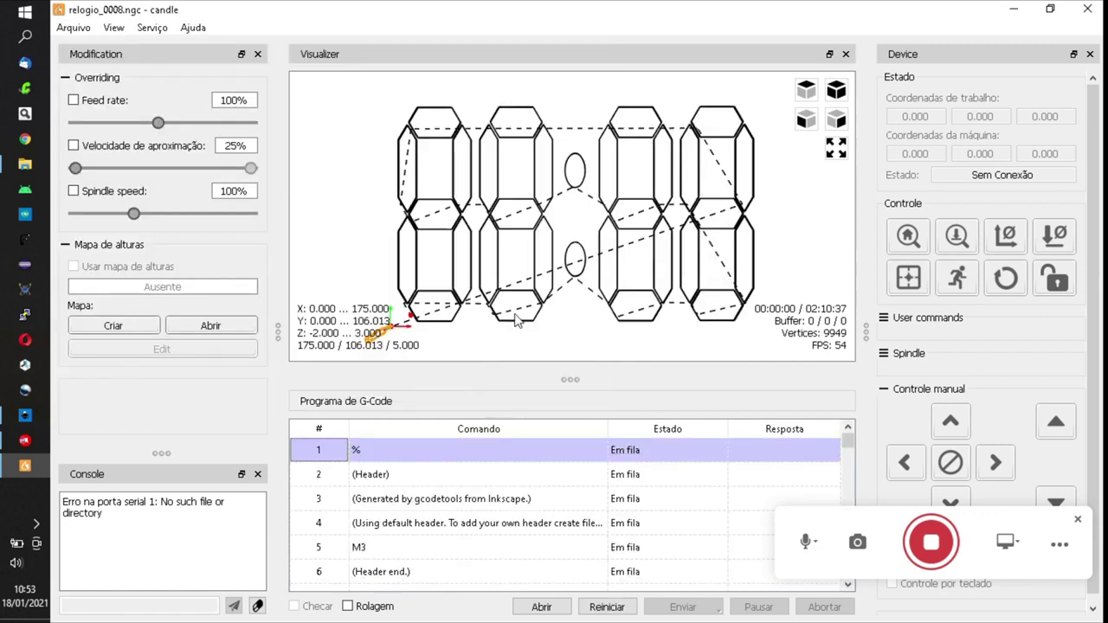